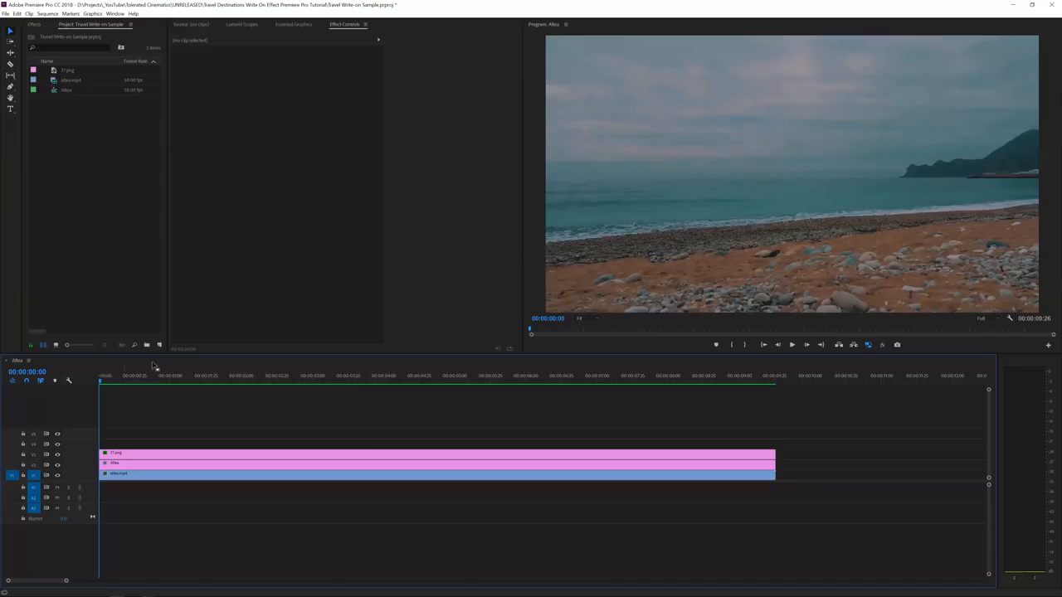
Step: Delete the 77.png, Altea title and altea.mp4 clips from the timeline
drag(363, 384, 375, 384)
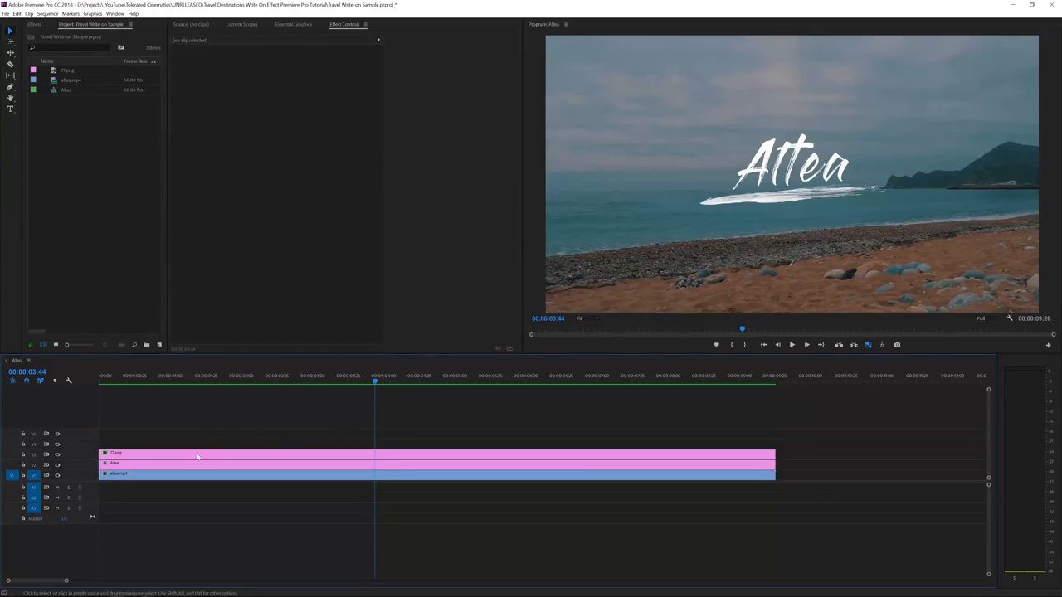
click(187, 479)
drag(207, 436, 186, 463)
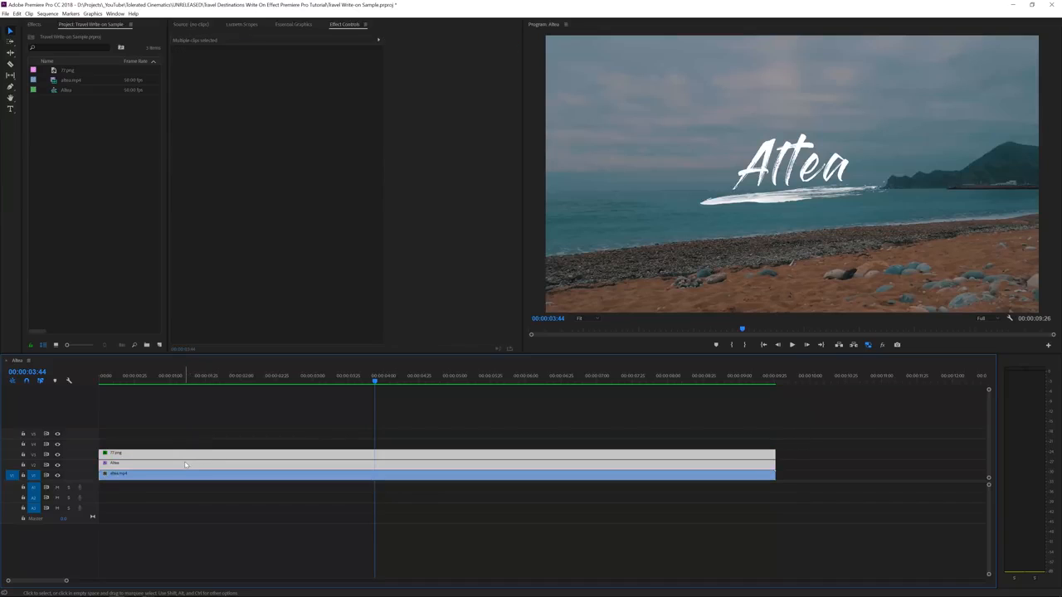
key(Delete)
click(186, 478)
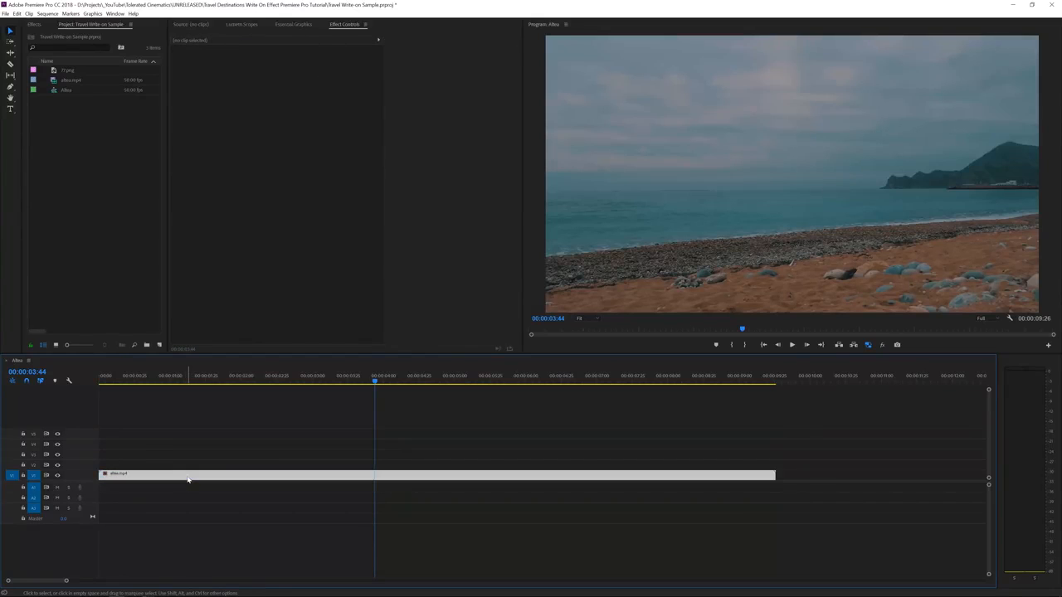
key(Delete)
Step: Delete the Altea sequence and the 77.png image from the project, keeping only altea.mp4
click(60, 88)
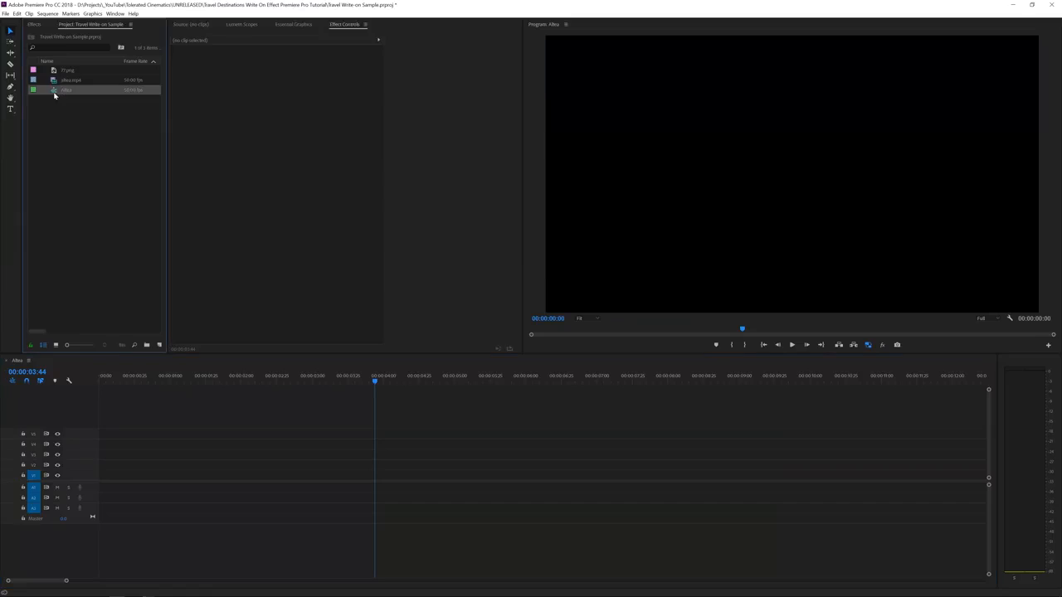
ctrl+click(62, 70)
key(Delete)
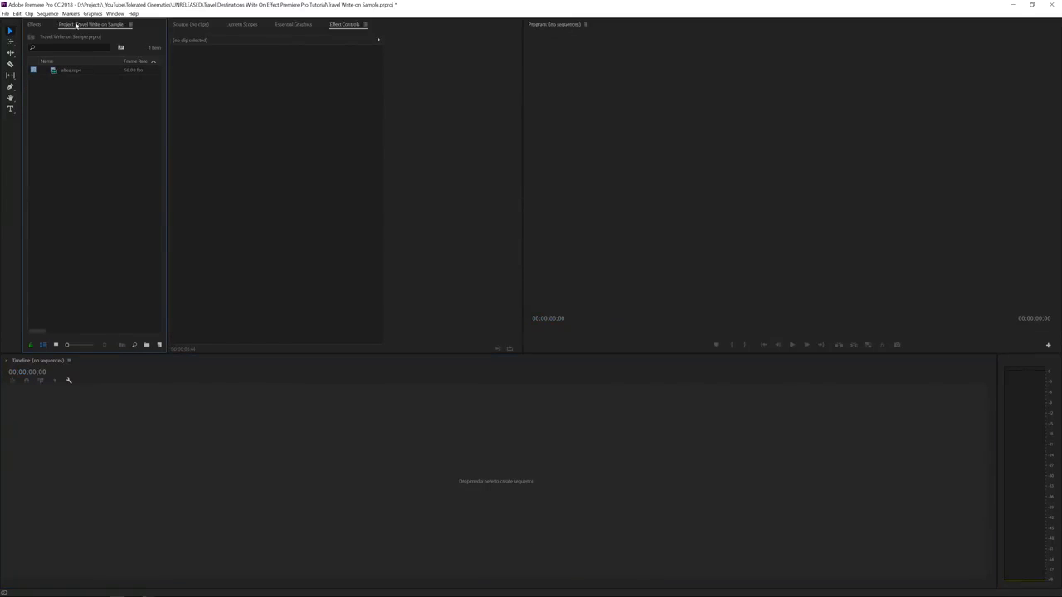
Step: Create a new sequence from altea.mp4, fit the clip in the timeline and preview it from the start
click(55, 73)
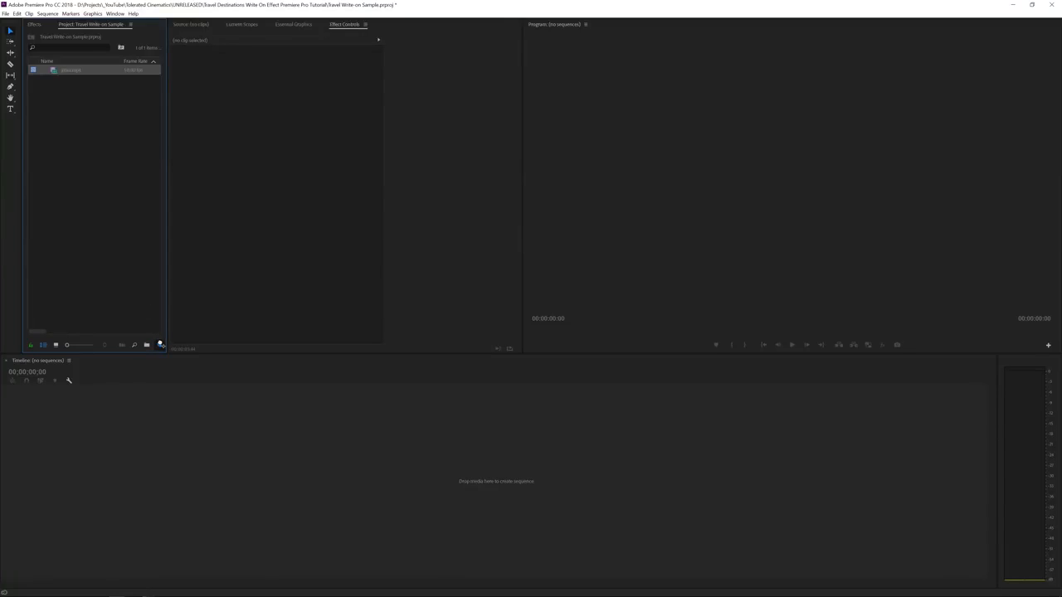
drag(160, 344, 160, 345)
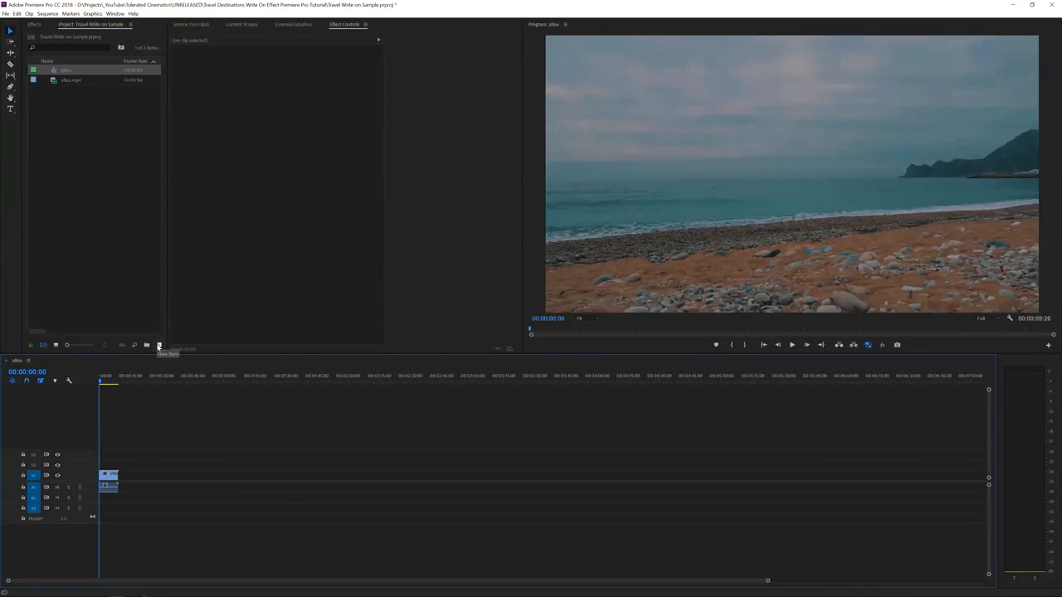
key(backslash)
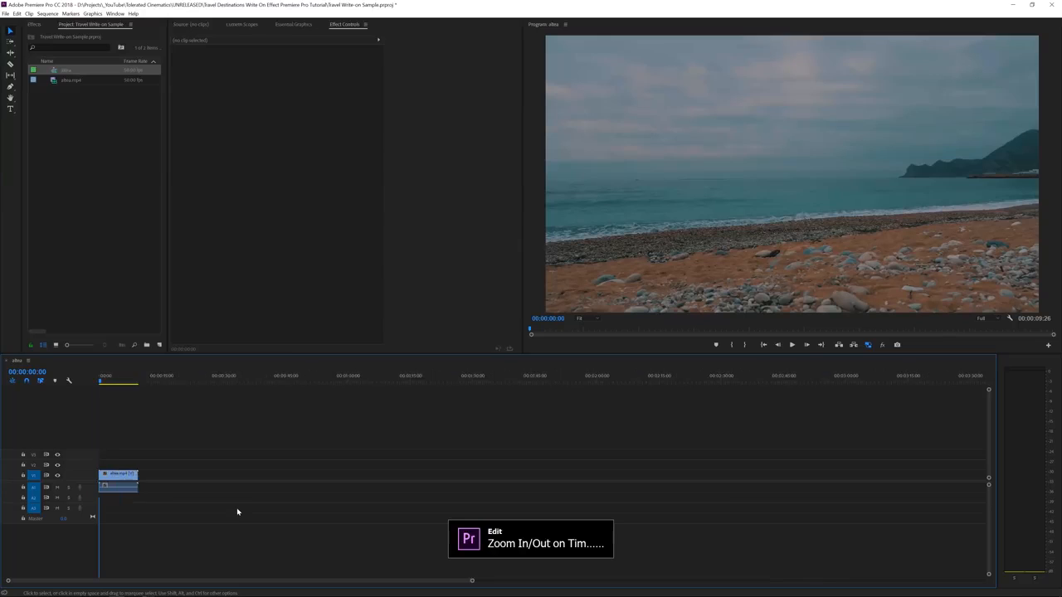
key(minus)
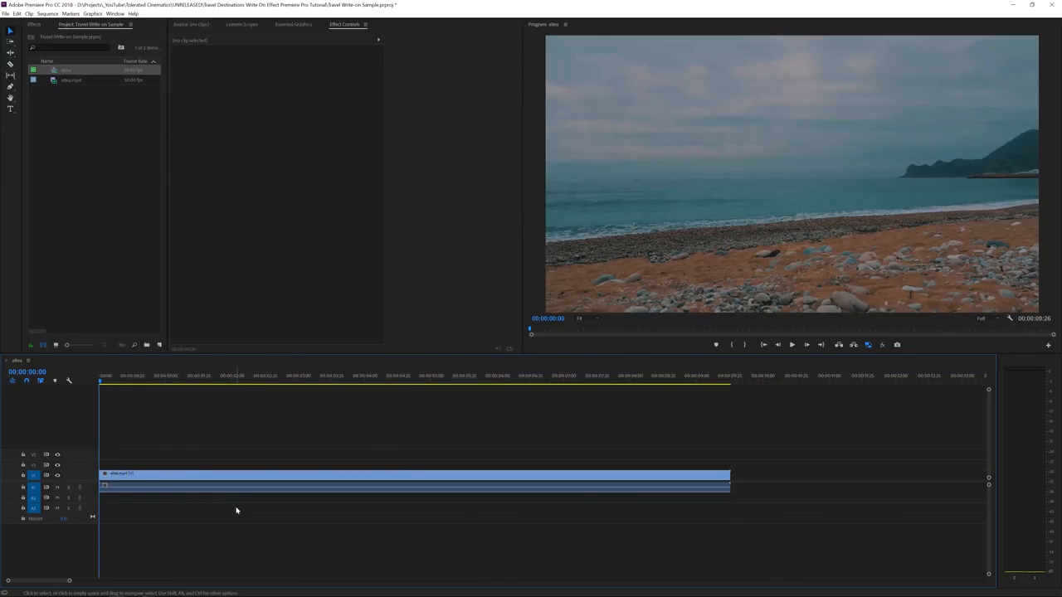
key(space)
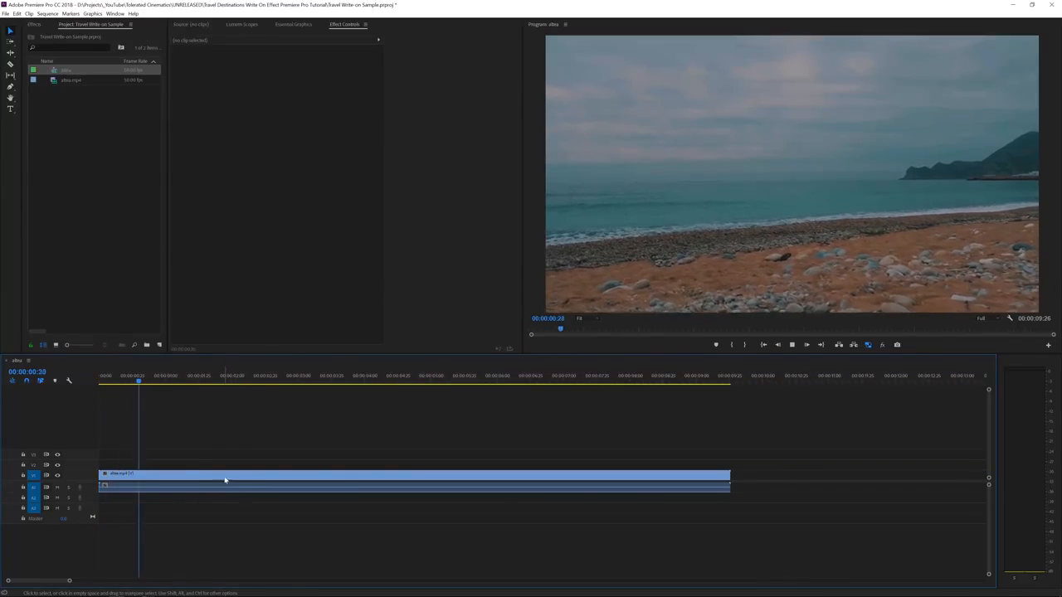
key(space)
key(Home)
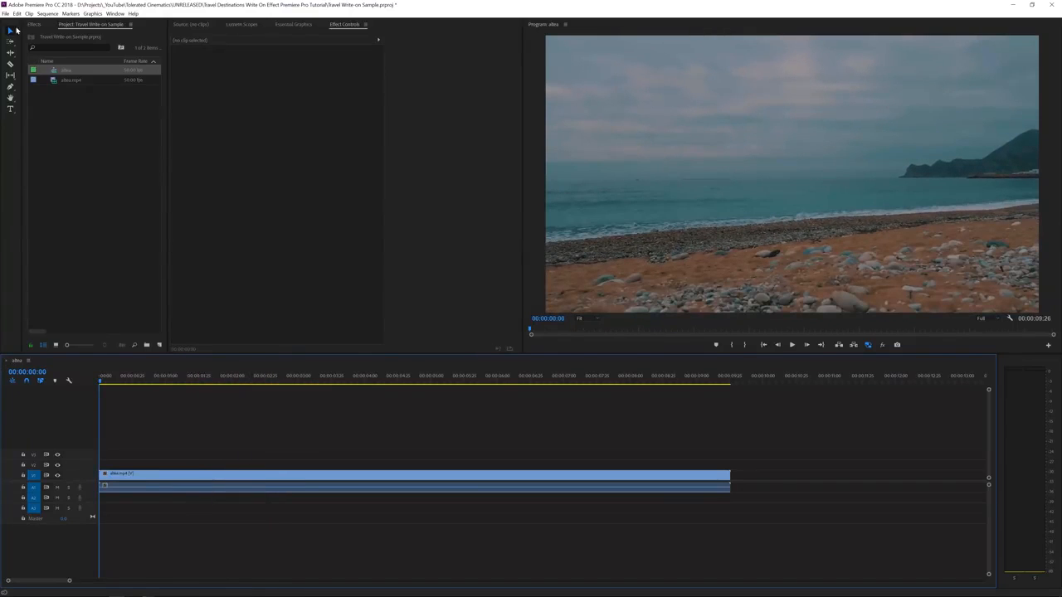
Step: Add the title text "Altea" over the footage in the Gloss And Bloom Regular font
click(10, 111)
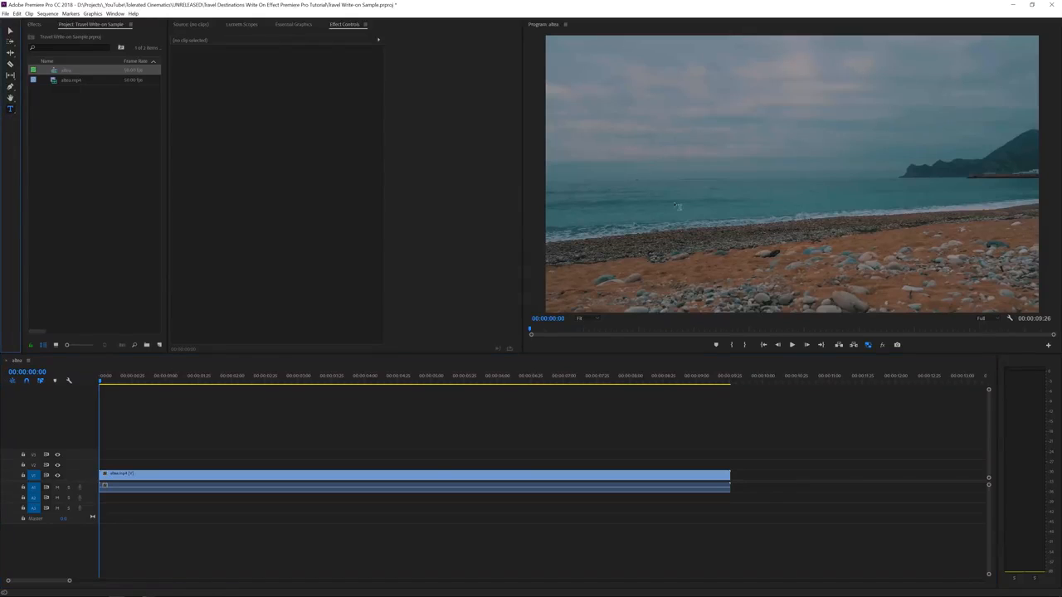
click(707, 186)
text(Altea)
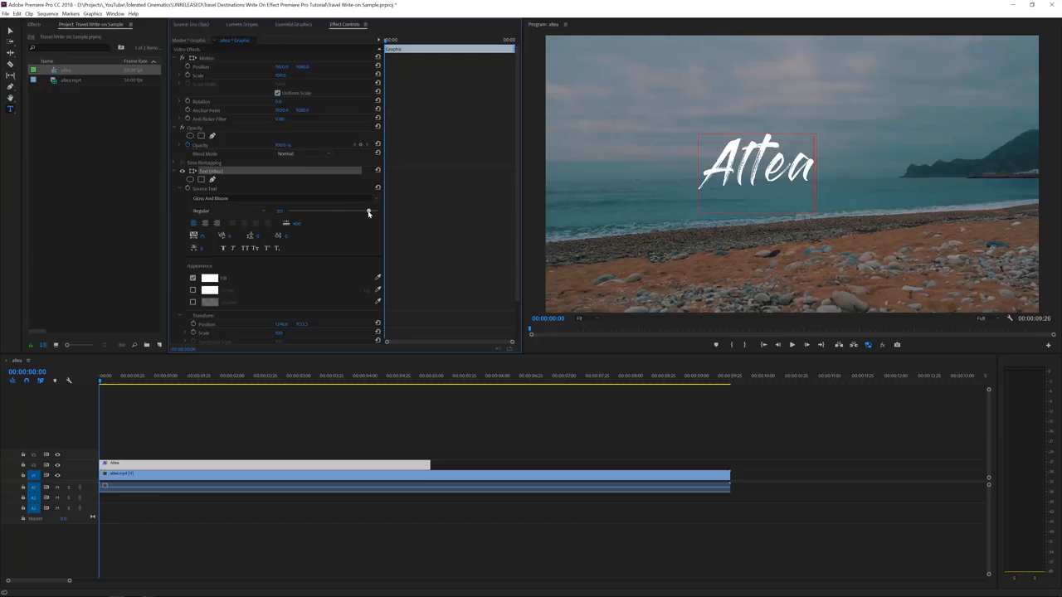
Step: Select all of the Altea title's text and increase its font size
key(ctrl+a)
click(718, 174)
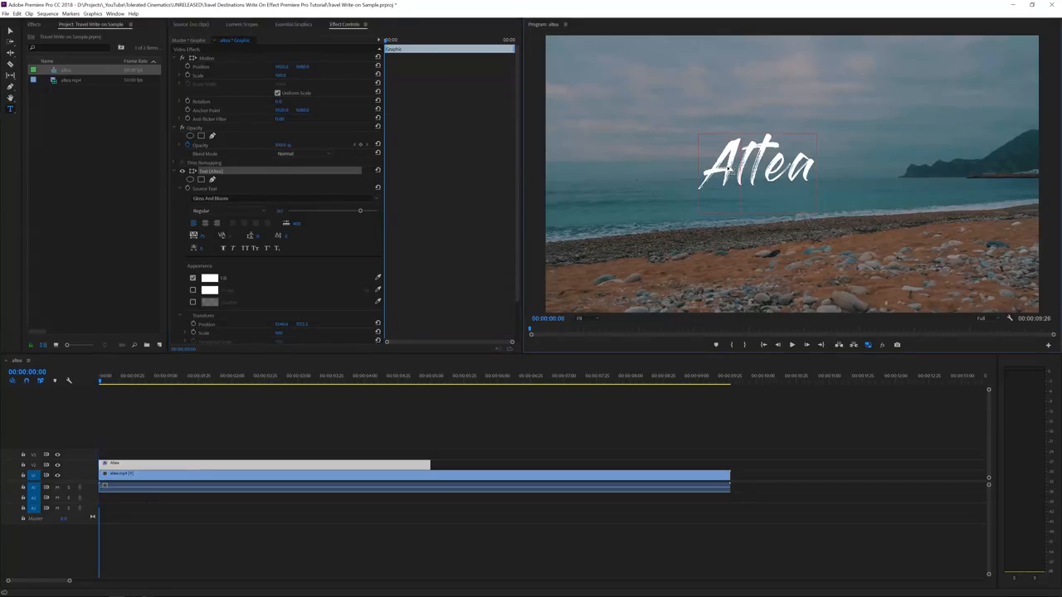
key(ctrl+a)
drag(362, 212, 368, 213)
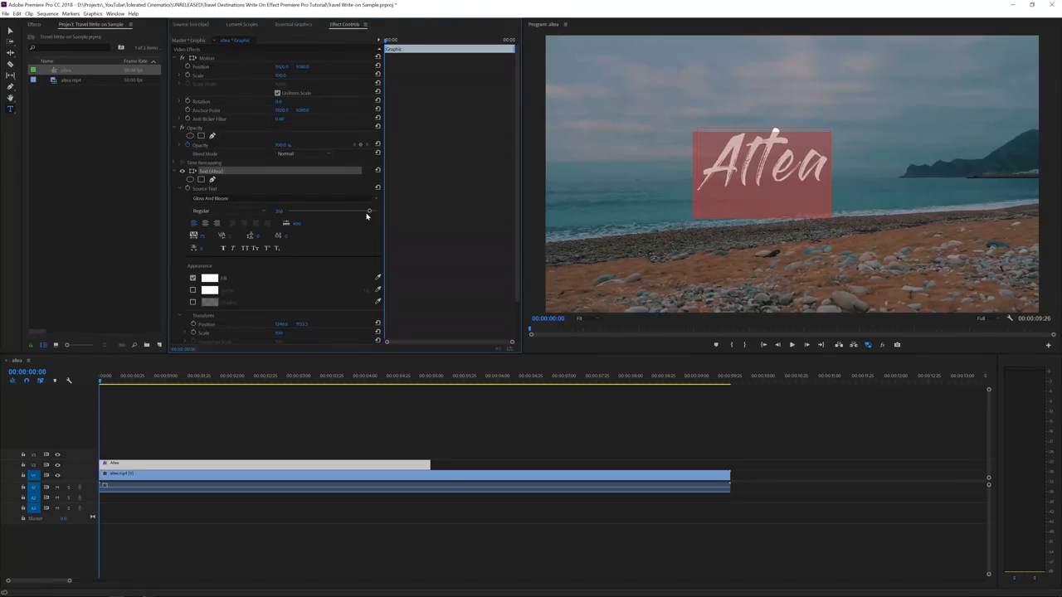
Step: Center the Altea title layer horizontally in the video frame
click(291, 24)
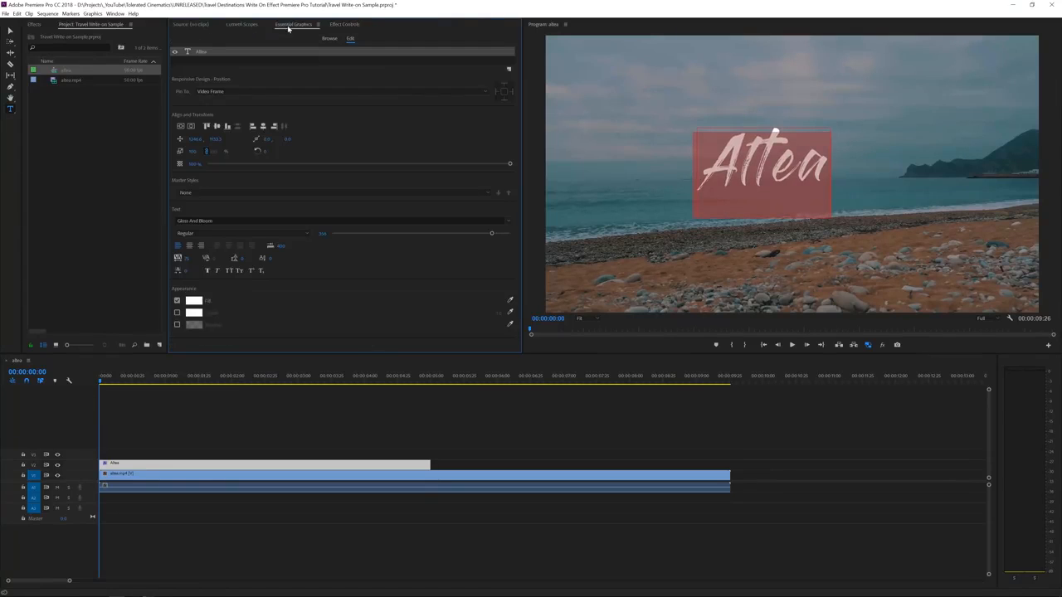
click(116, 14)
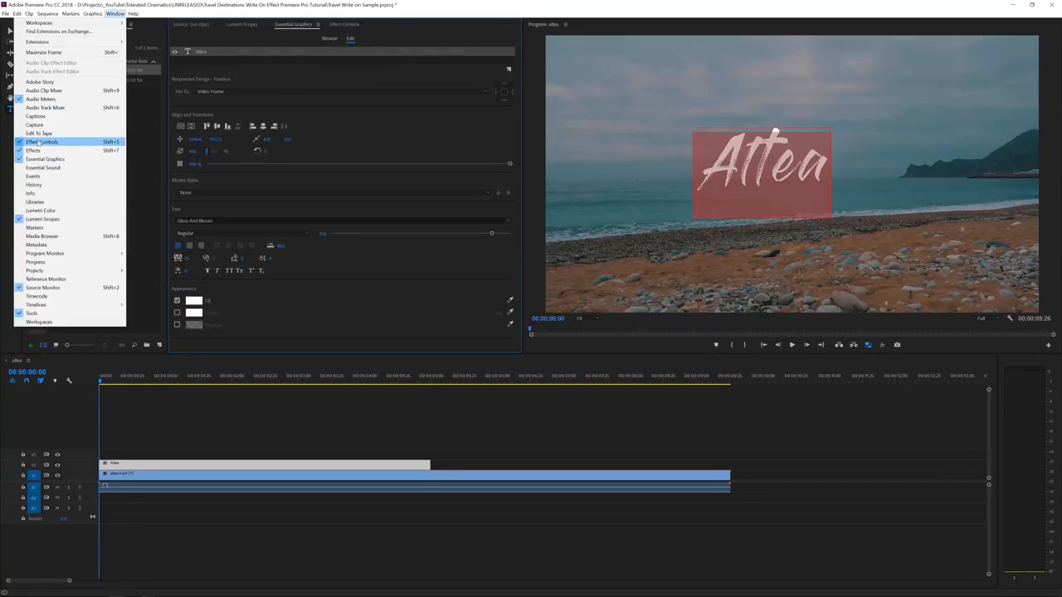
click(201, 54)
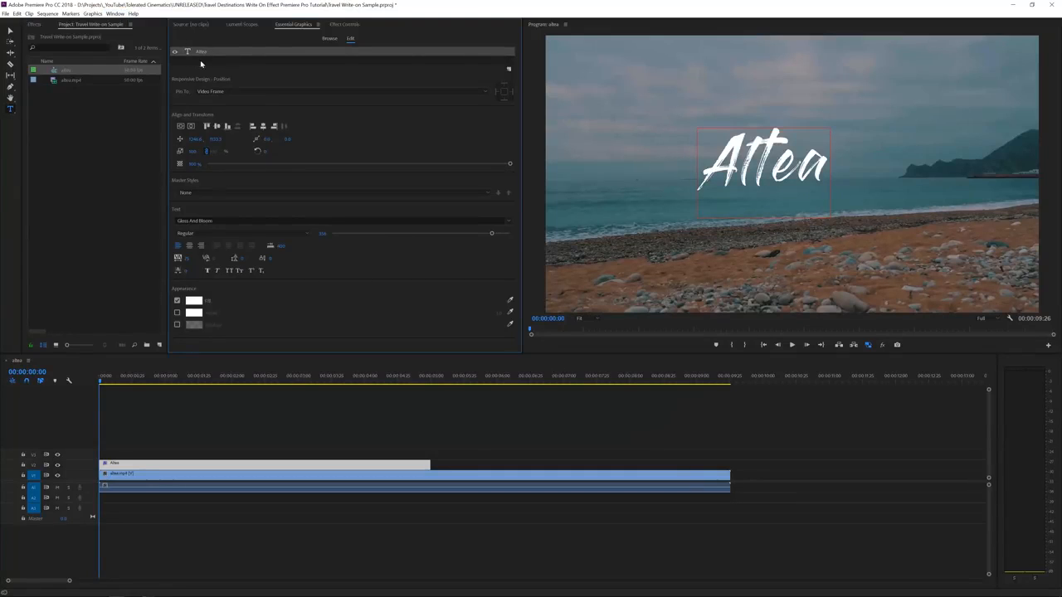
click(191, 126)
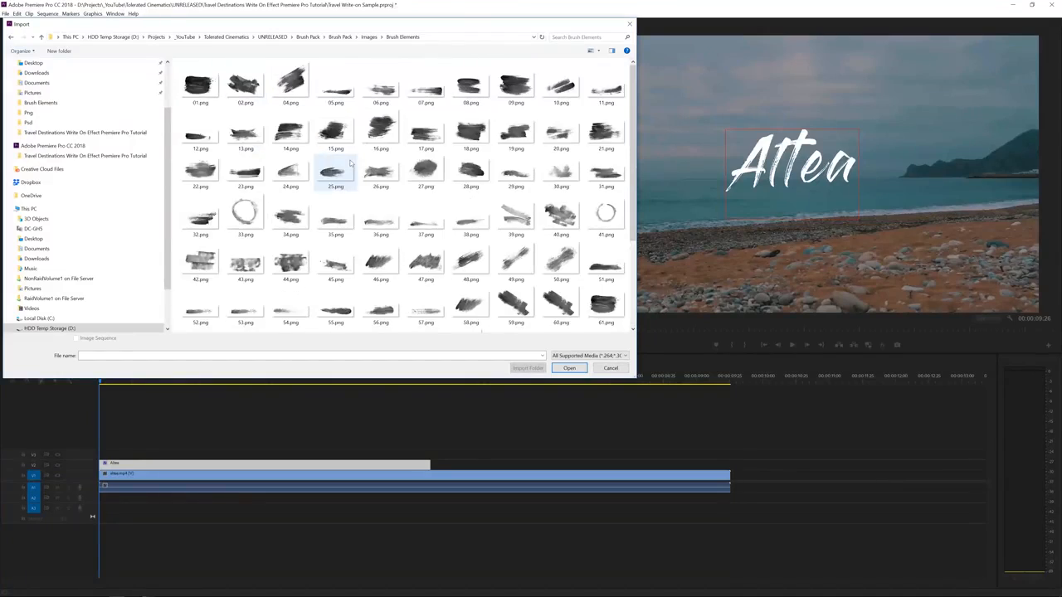
Step: Import 77.png from the Brush Elements folder and place it on track V3 above the title, starting at the sequence beginning
scroll(340, 166, down, 3)
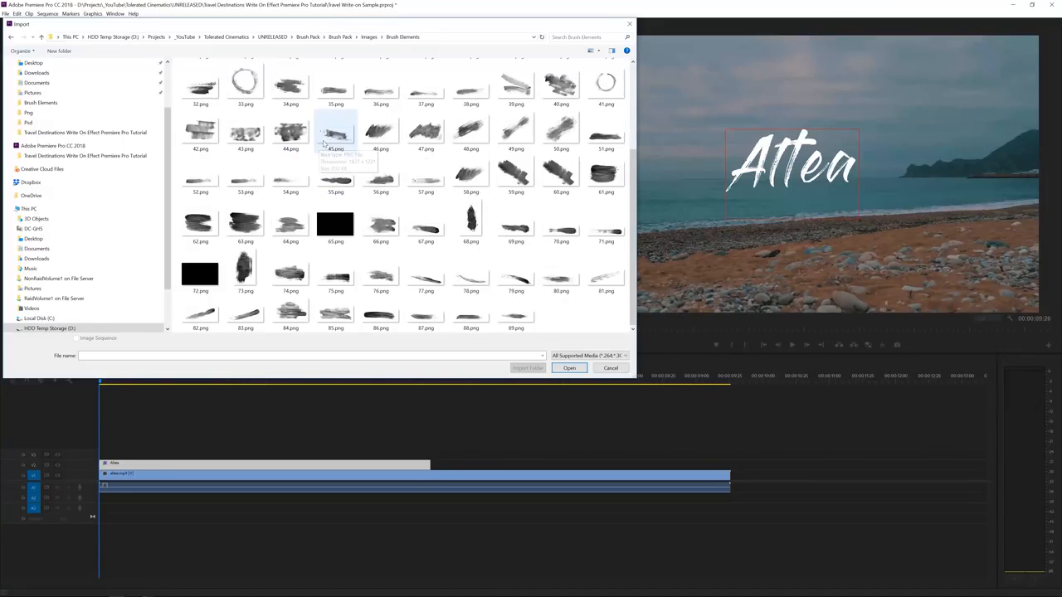
click(425, 280)
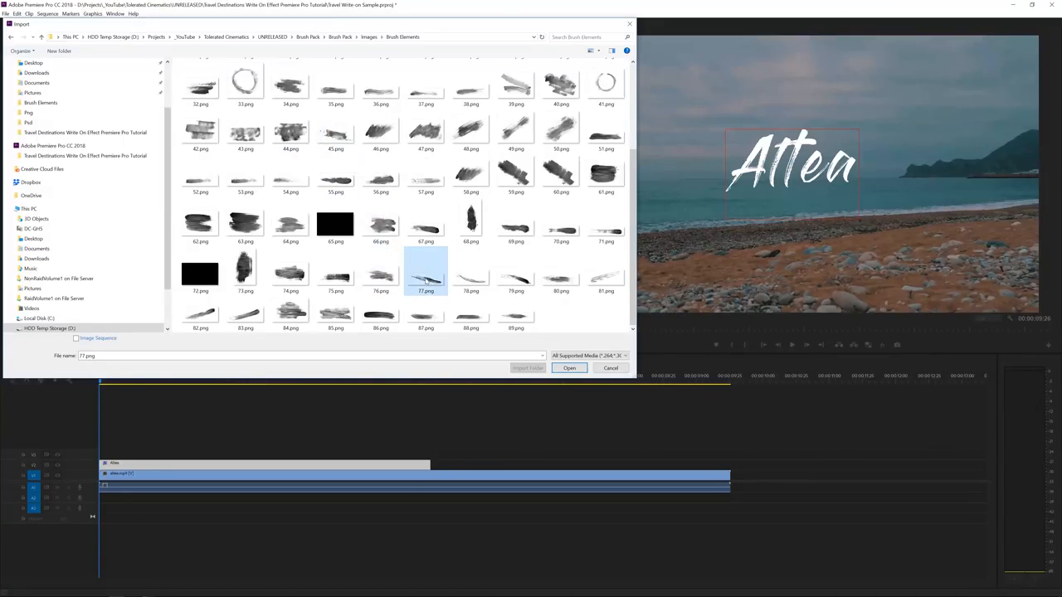
click(578, 373)
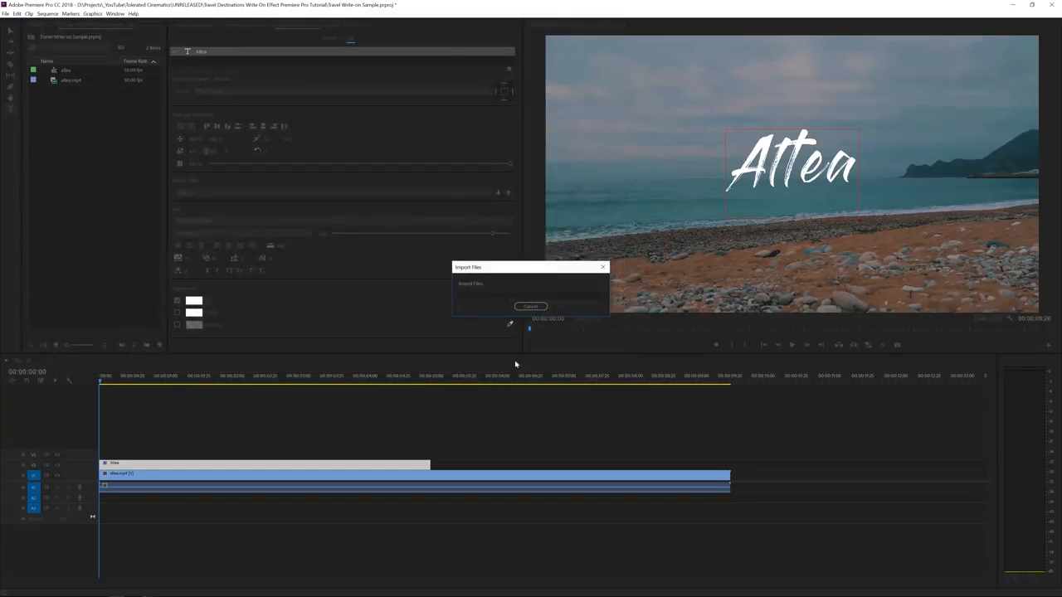
drag(66, 70, 97, 454)
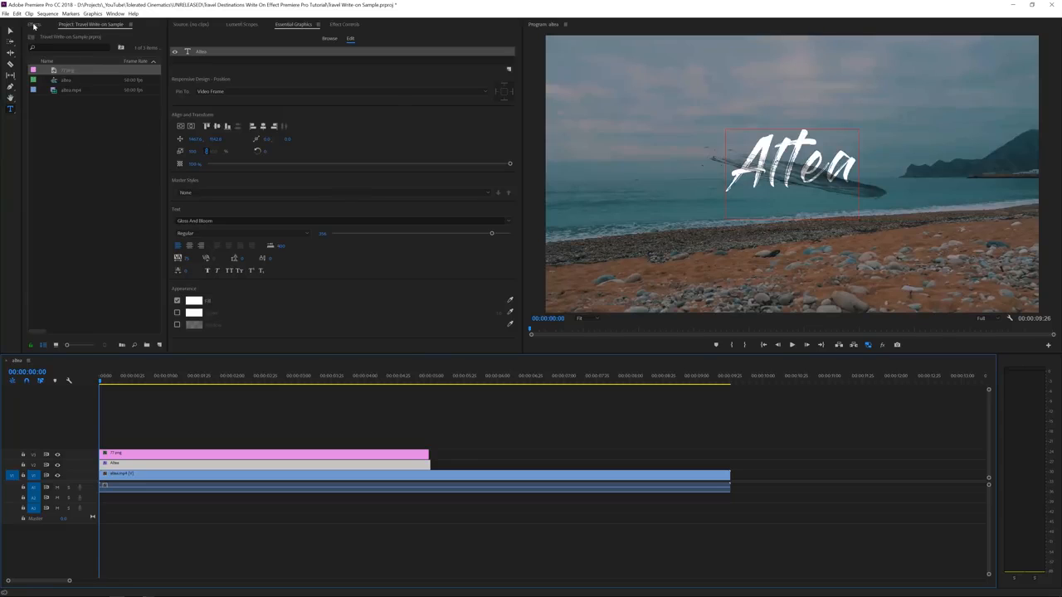
Step: Apply the Tint effect to the 77.png clip and set Map Black To to white
click(33, 24)
text(t)
drag(54, 98, 128, 455)
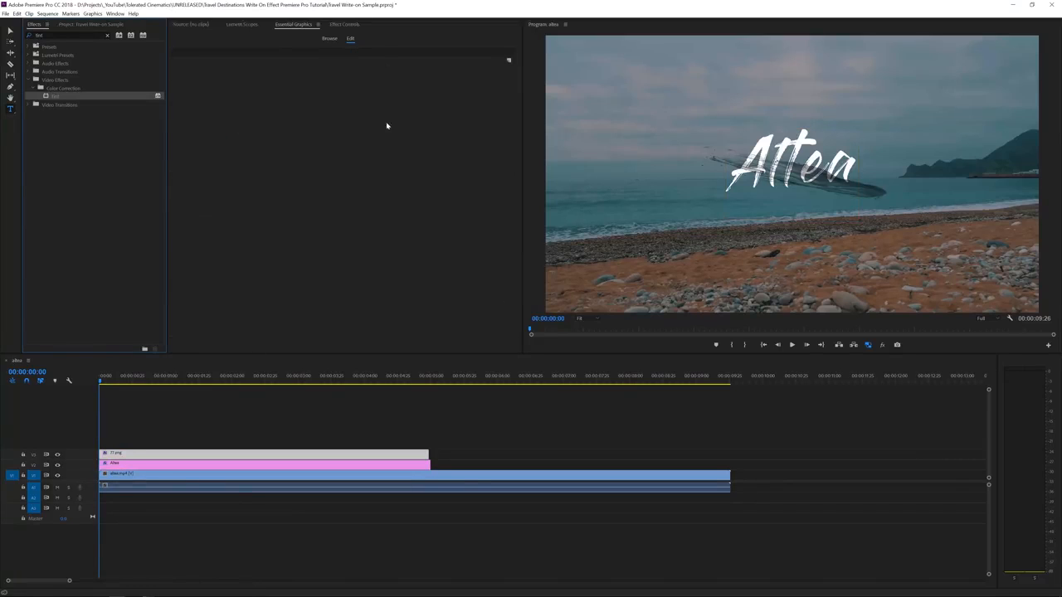
click(345, 24)
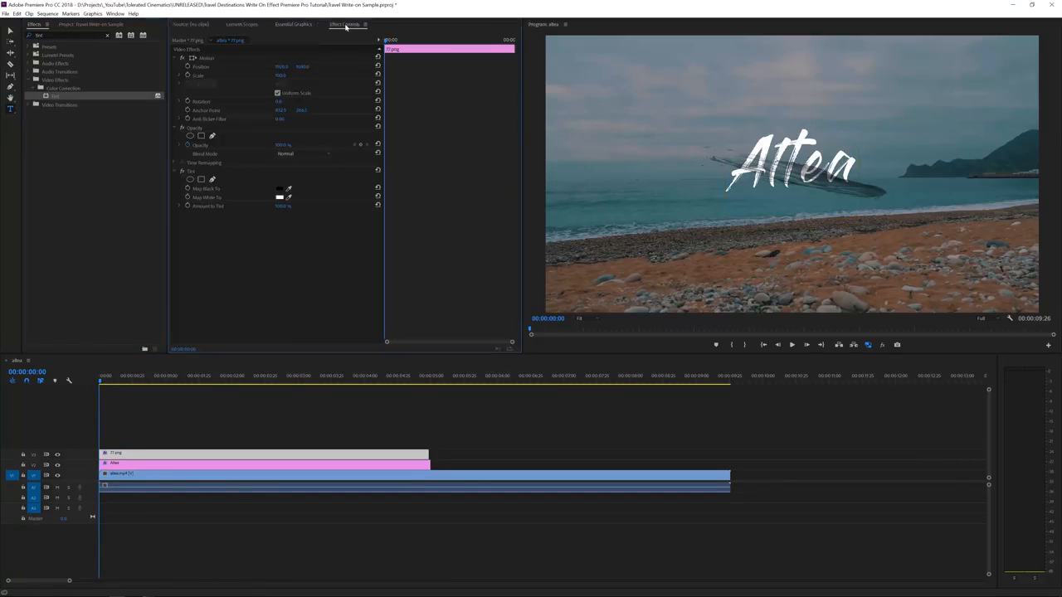
click(280, 189)
click(281, 196)
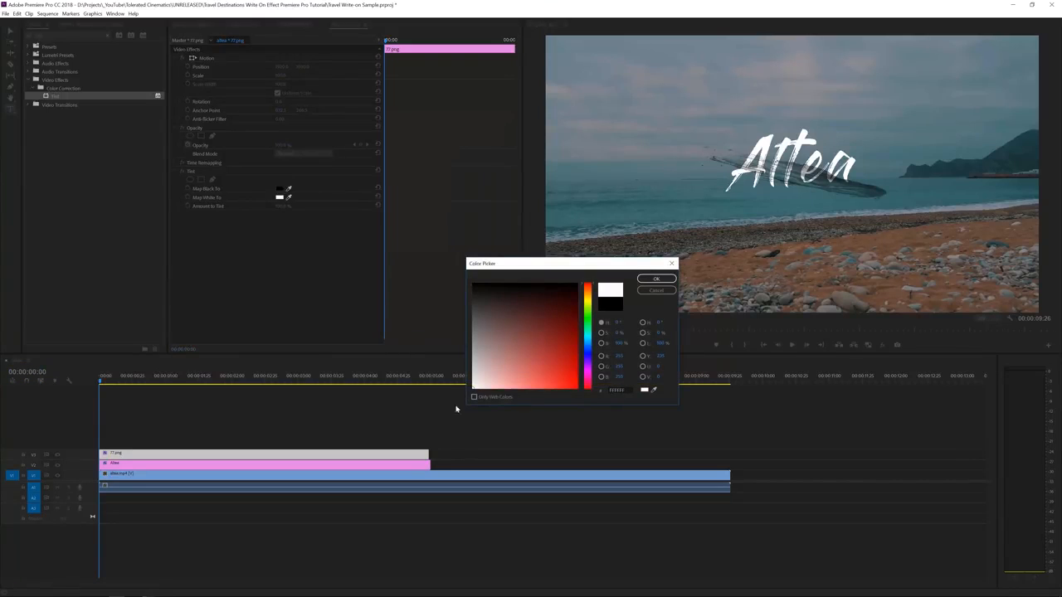
click(655, 278)
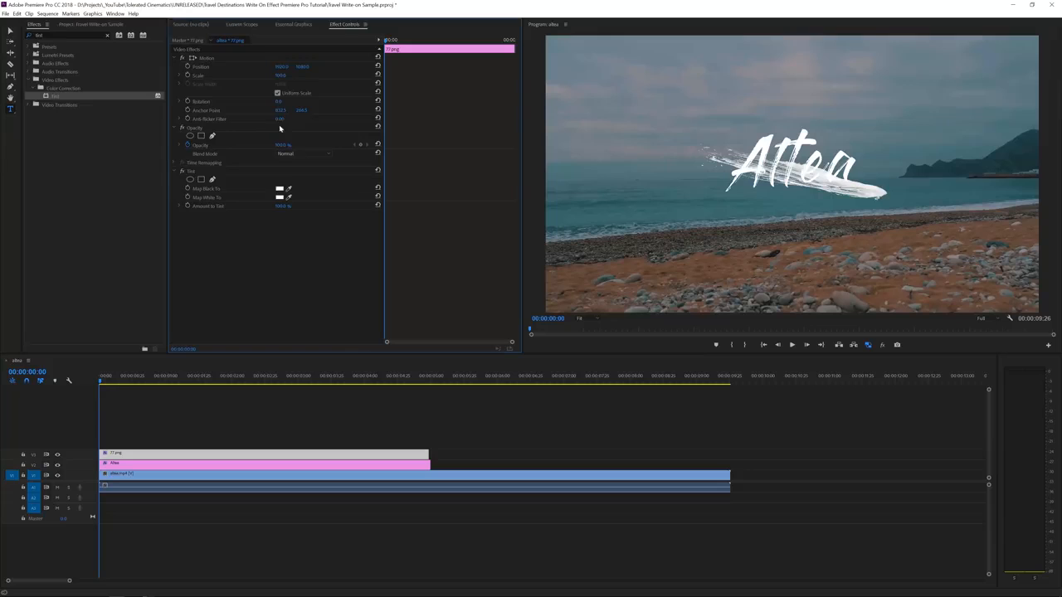
Step: Turn the 77.png brush stroke into a thin underline beneath the title by rotating, repositioning and reducing only its scale height
drag(277, 103, 417, 103)
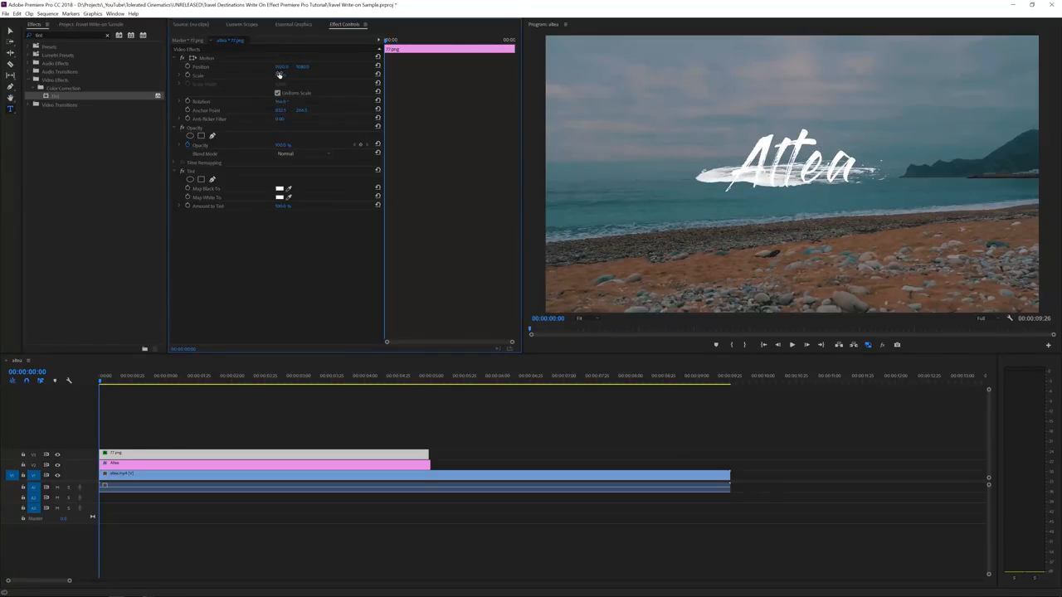
drag(282, 66, 335, 66)
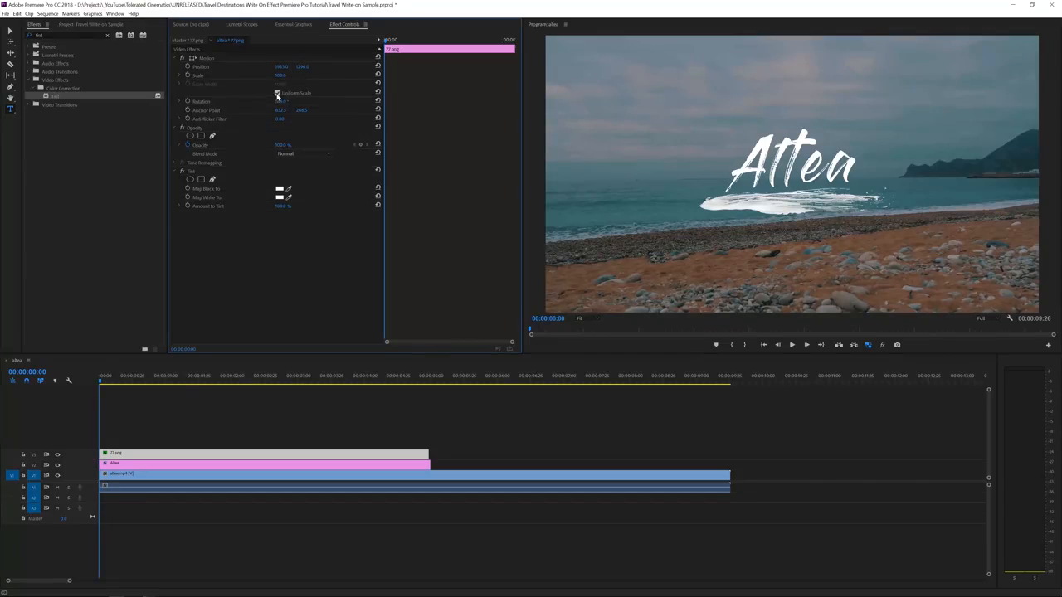
click(278, 93)
drag(286, 75, 283, 102)
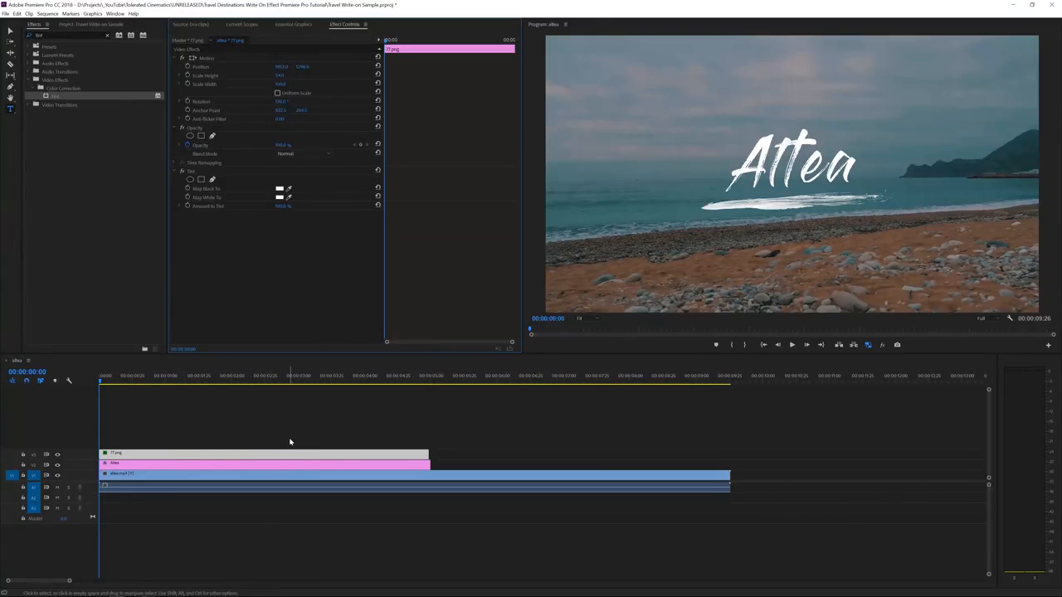
Step: Extend the 77.png and Altea title clips to the end of the altea.mp4 footage
drag(297, 413, 255, 471)
drag(432, 456, 731, 450)
click(730, 454)
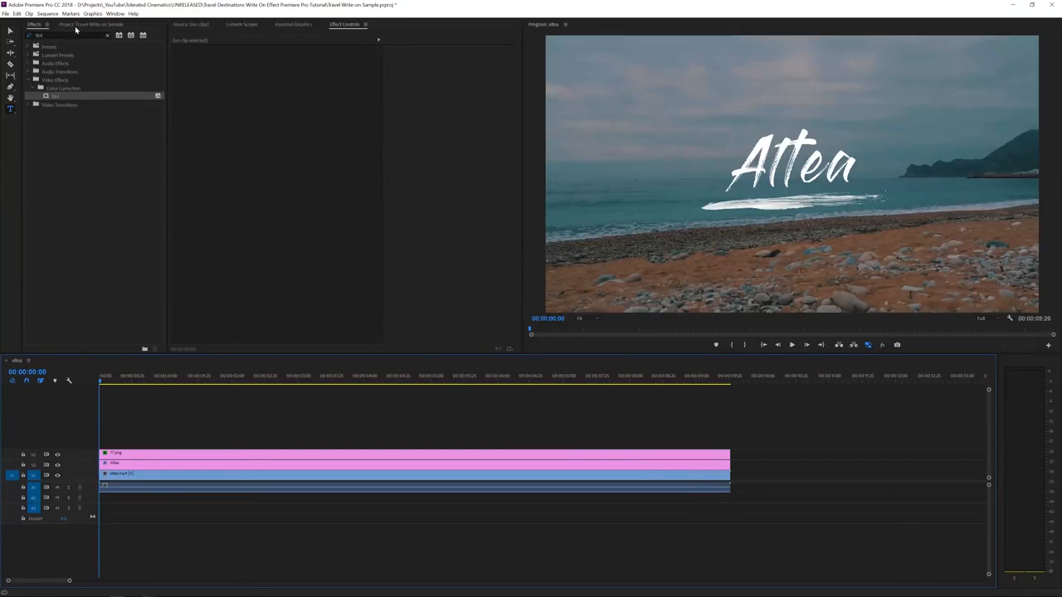
Step: Apply the Write-on effect to the Altea title clip, collapse its text properties and select the effect
double_click(48, 36)
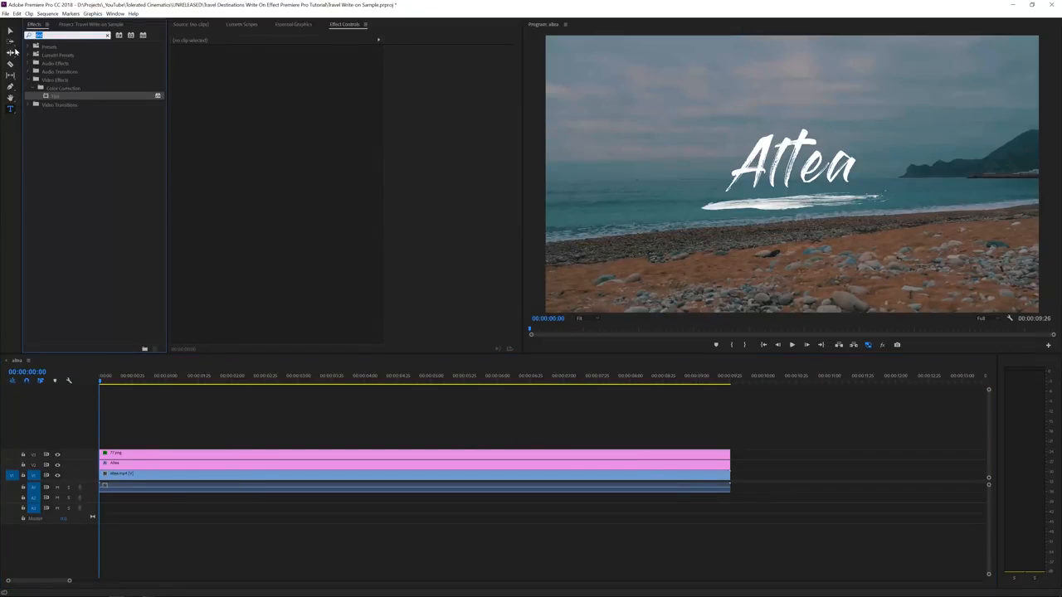
text(write)
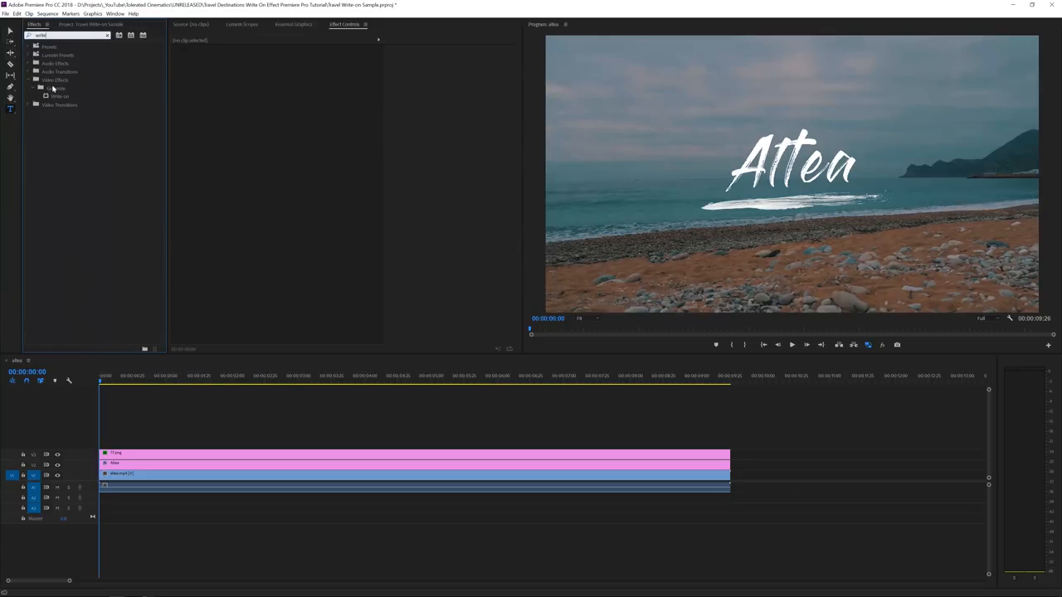
drag(63, 99, 124, 464)
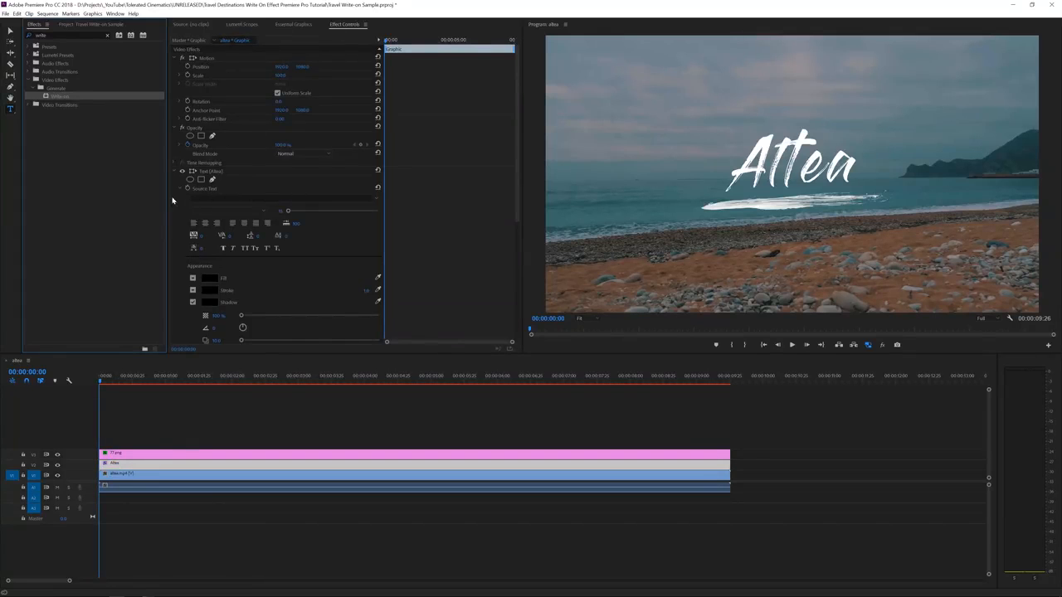
click(177, 172)
click(212, 180)
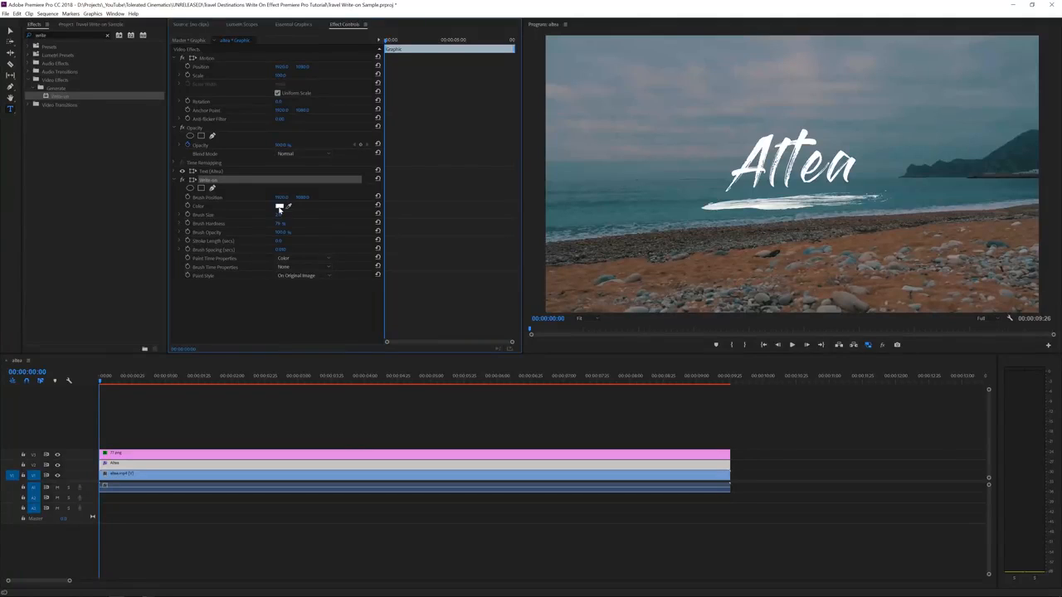
Step: Set the Write-on effect's Brush Size to 55 and its Color to pure red (FF0000)
click(280, 214)
text(55)
key(Return)
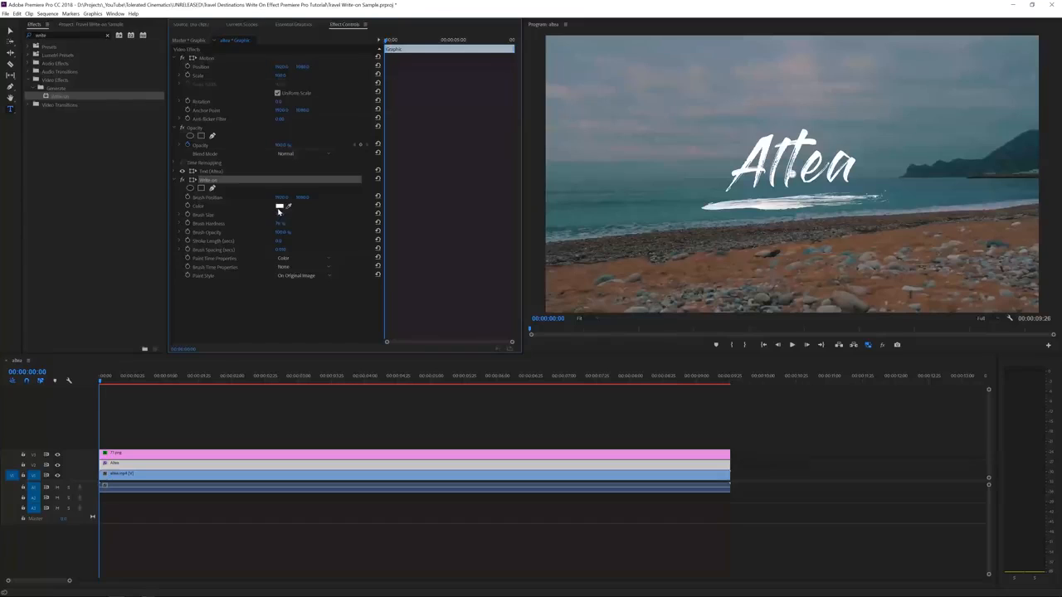
click(280, 206)
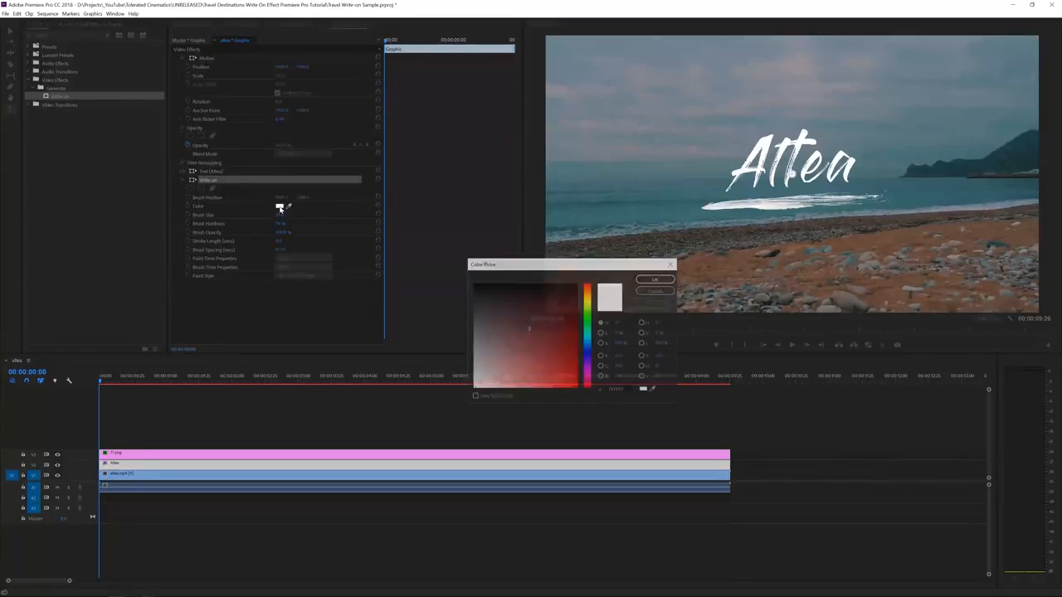
click(577, 386)
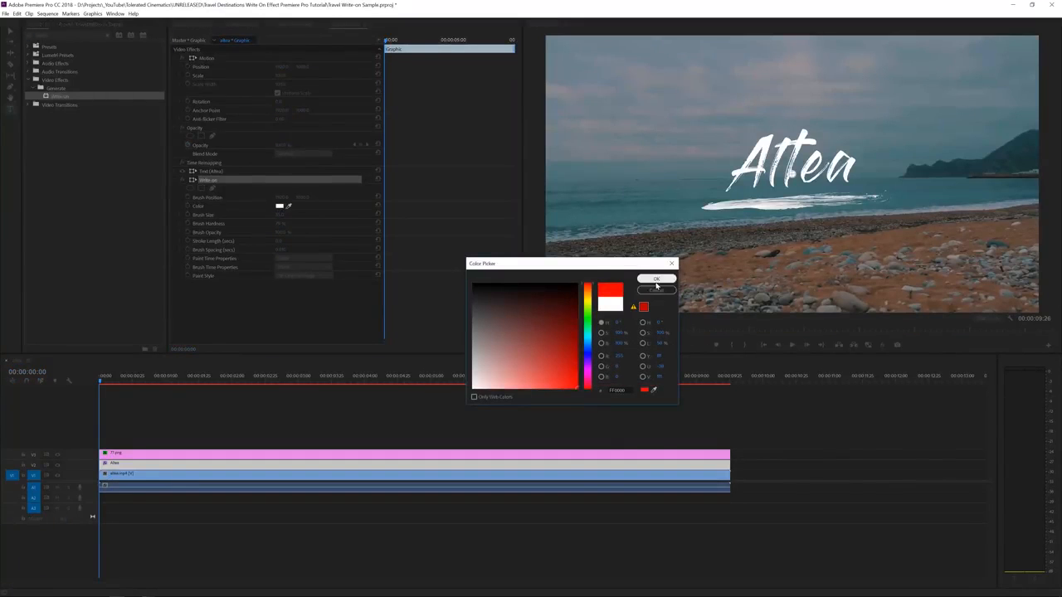
click(656, 279)
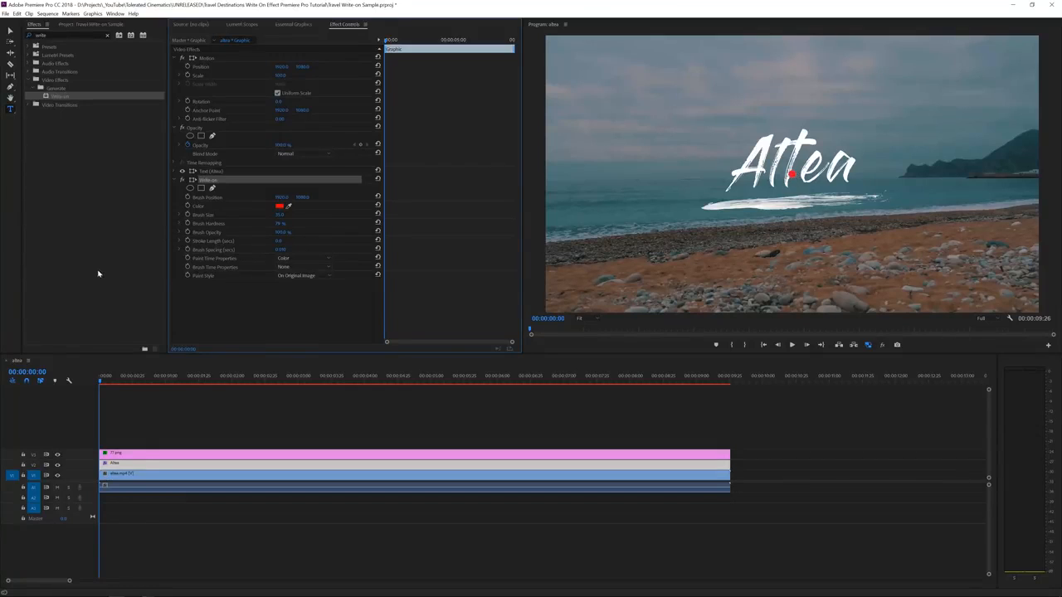
Step: Set the Write-on Brush Hardness to 100% and Stroke Length to 100
click(282, 214)
key(Tab)
key(Return)
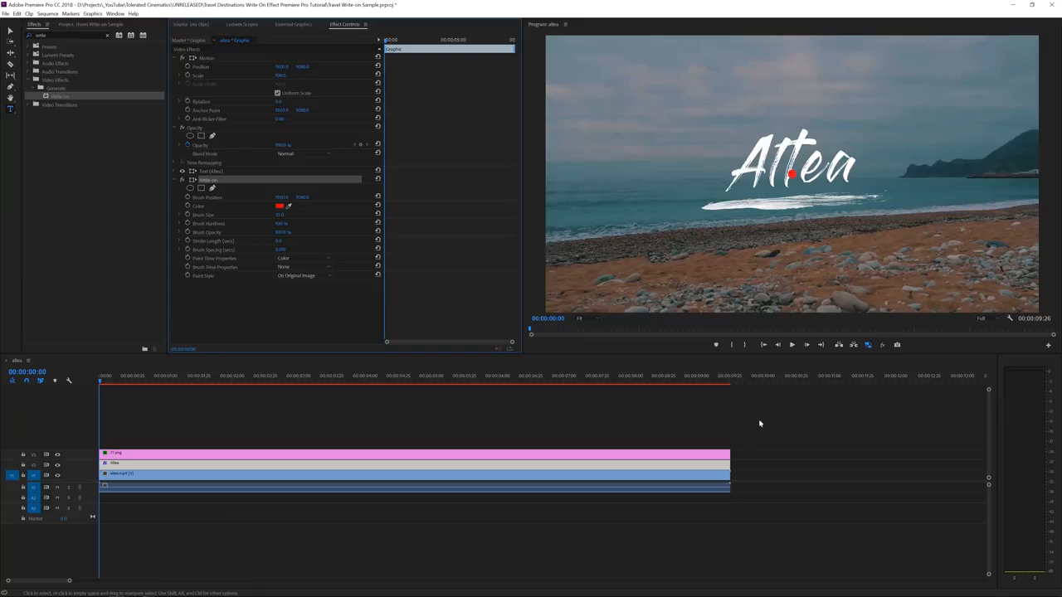
click(278, 241)
key(Return)
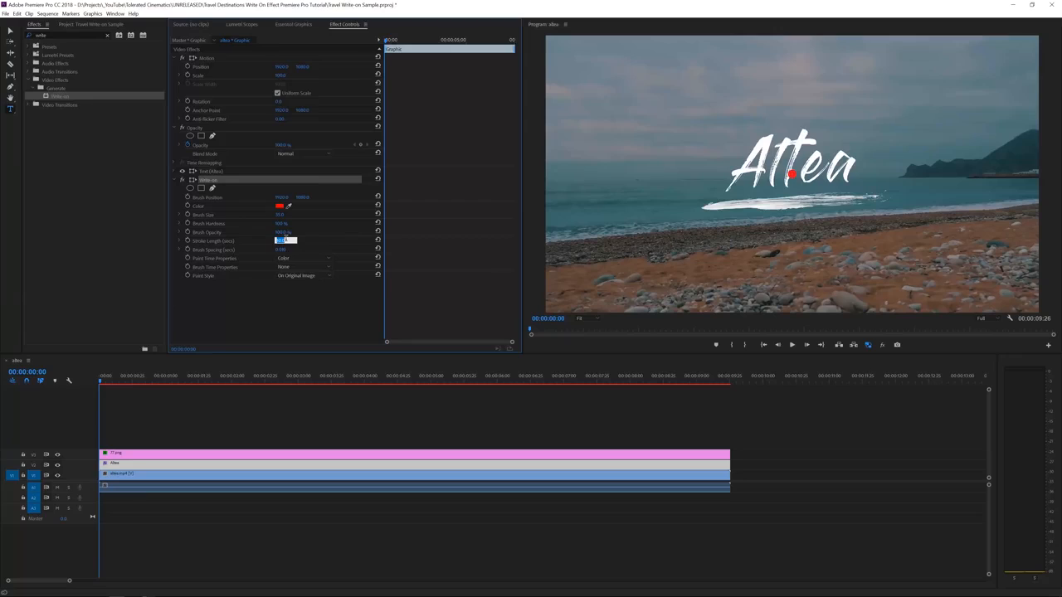
click(283, 240)
text(100)
key(Return)
Step: Magnify the preview around the Altea title and enable keyframing for the Write-on Brush Position at the first frame
click(584, 320)
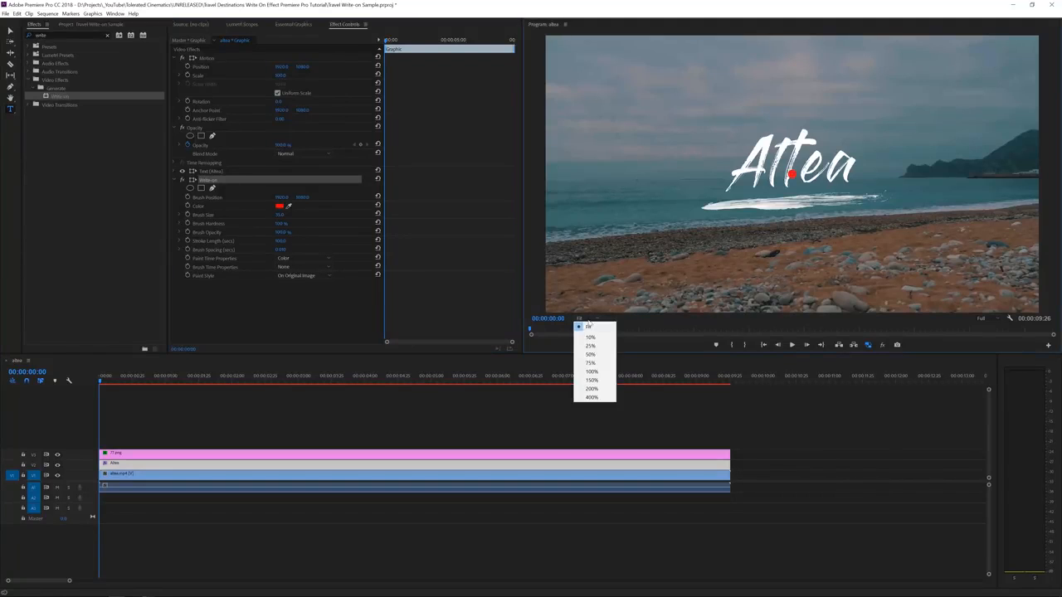
click(591, 379)
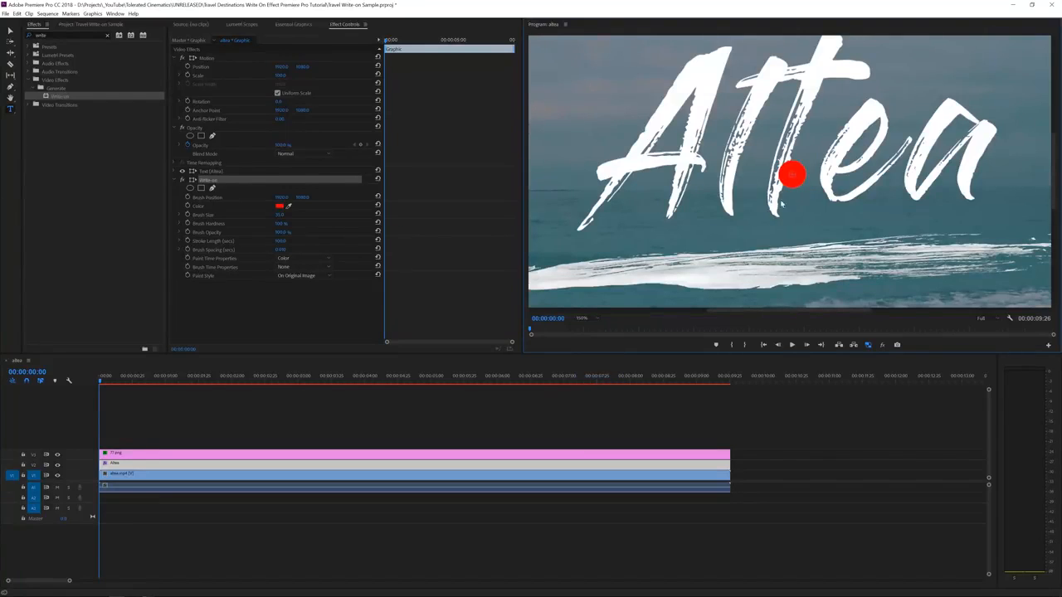
drag(1052, 211, 1051, 176)
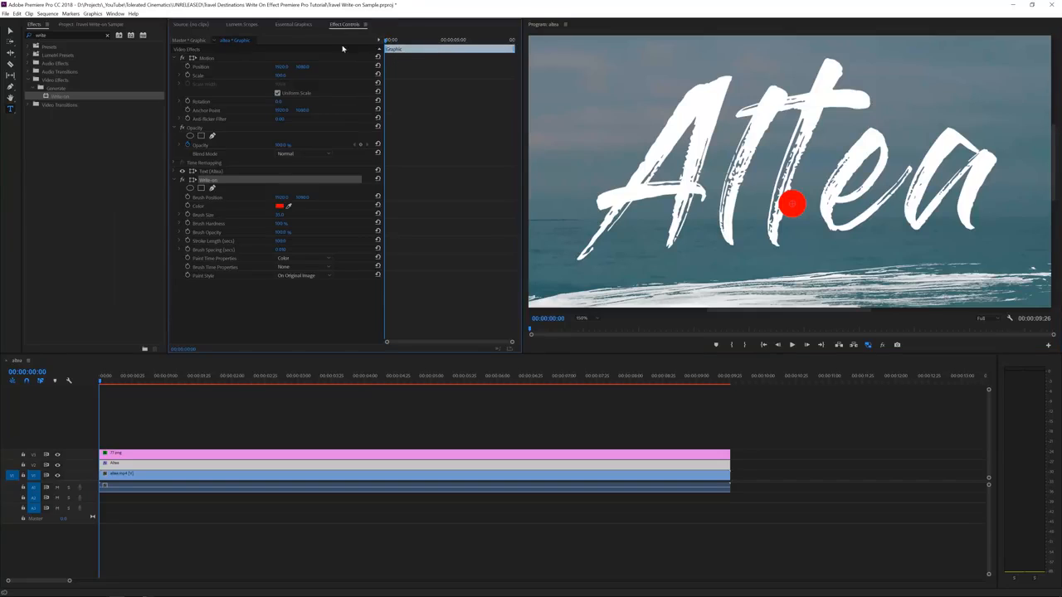
click(187, 198)
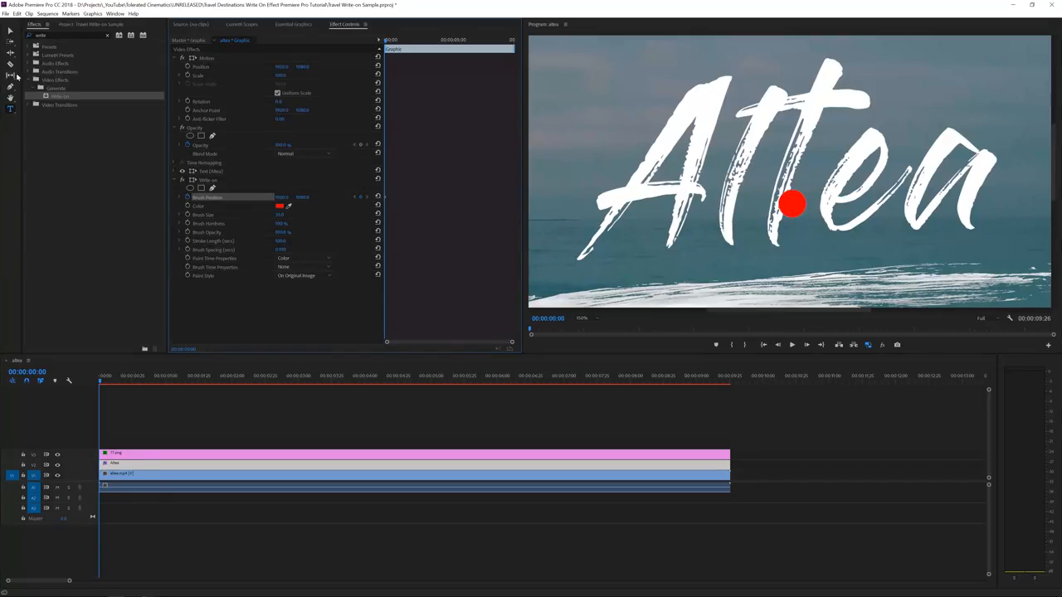
Step: Using the Selection tool, place the Write-on brush's starting point just outside the lower-left tip of the letter A
click(10, 30)
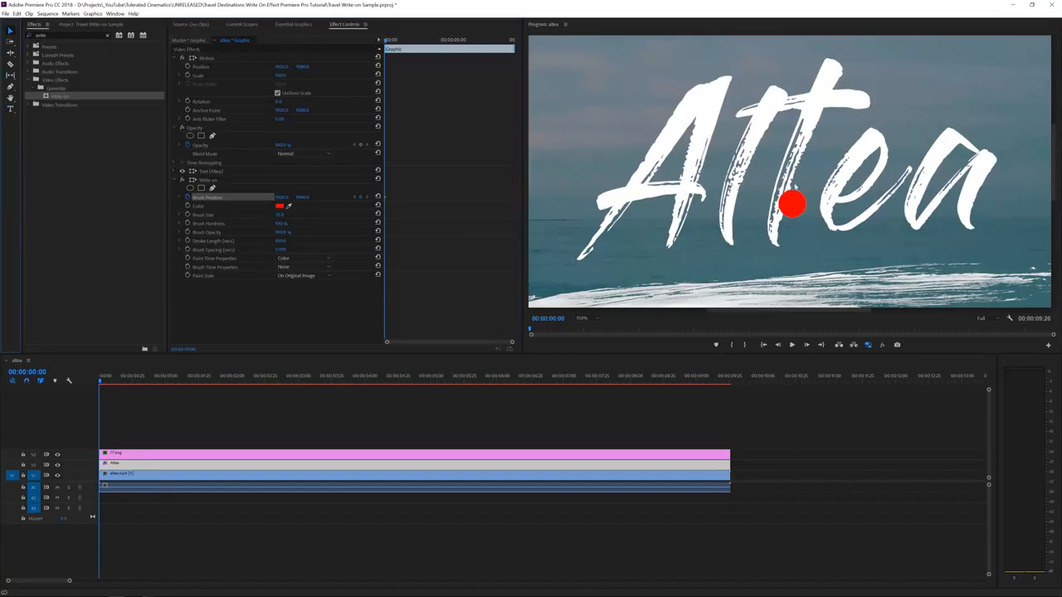
click(211, 180)
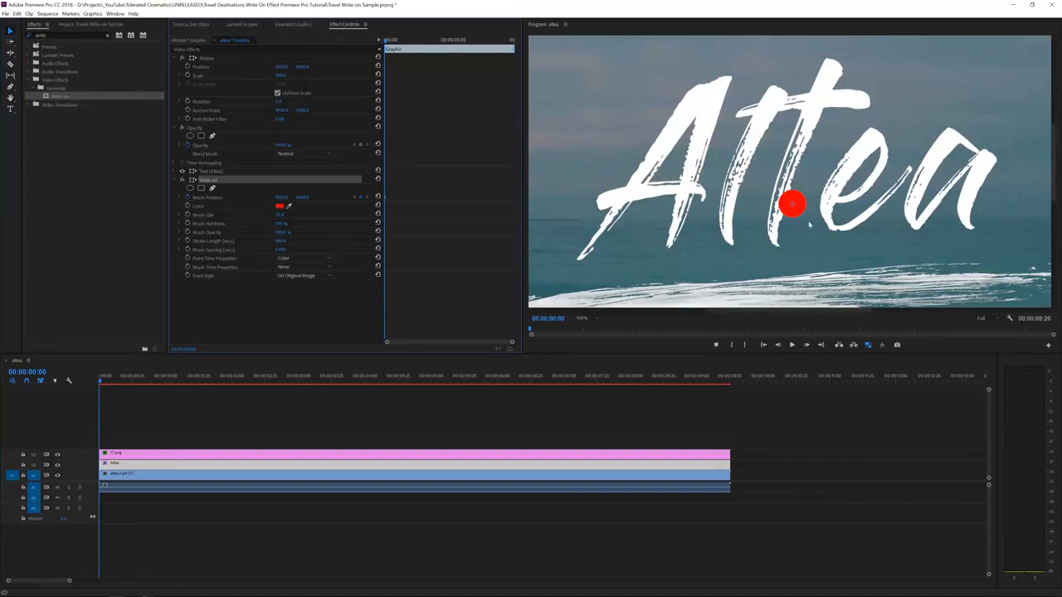
click(253, 309)
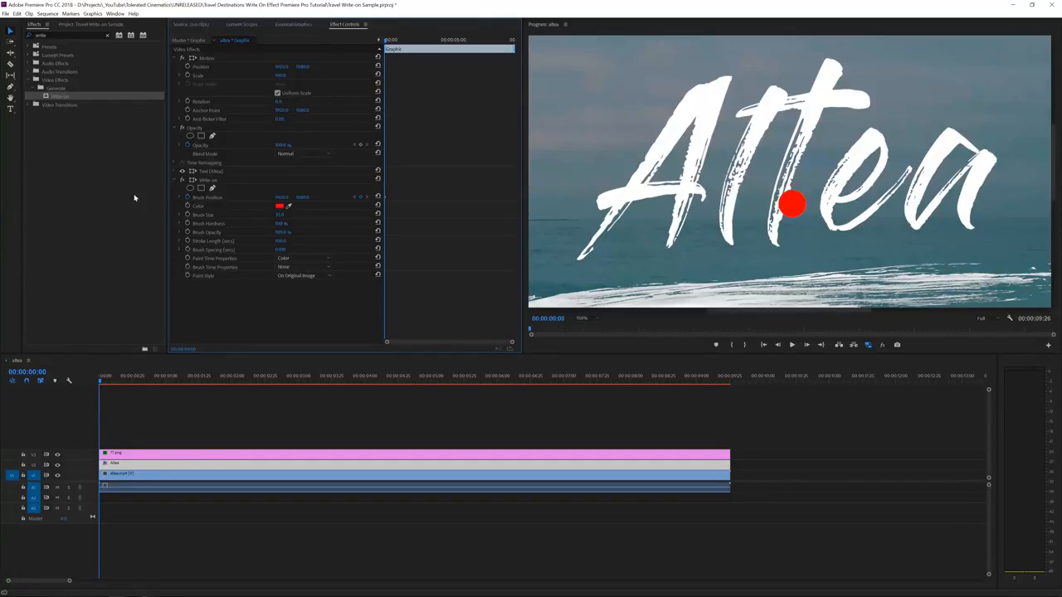
click(215, 185)
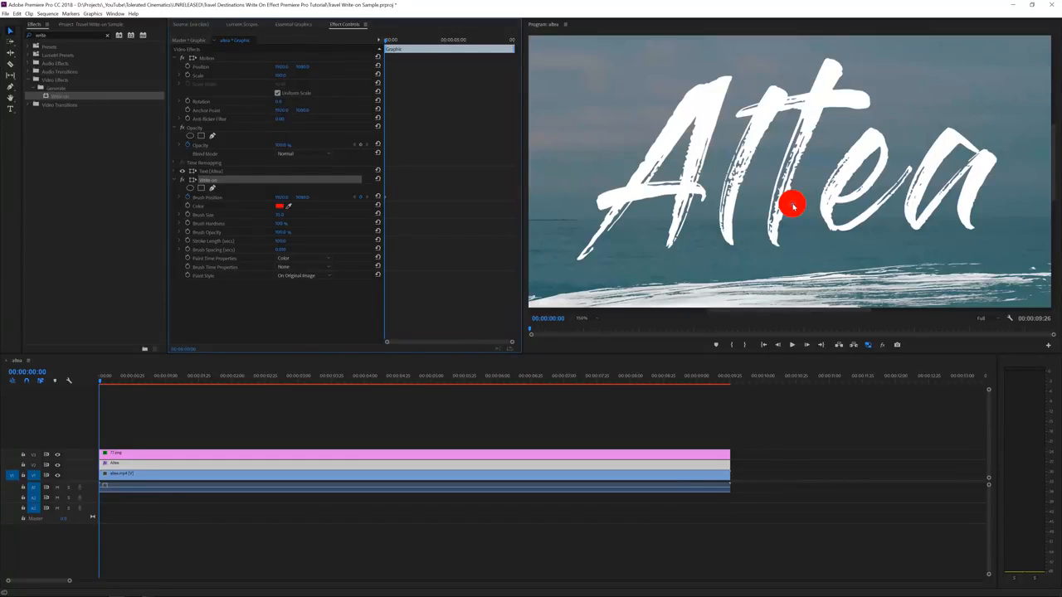
mouse_move(792, 206)
mouse_down()
mouse_move(672, 206)
mouse_move(575, 259)
mouse_move(564, 282)
mouse_up()
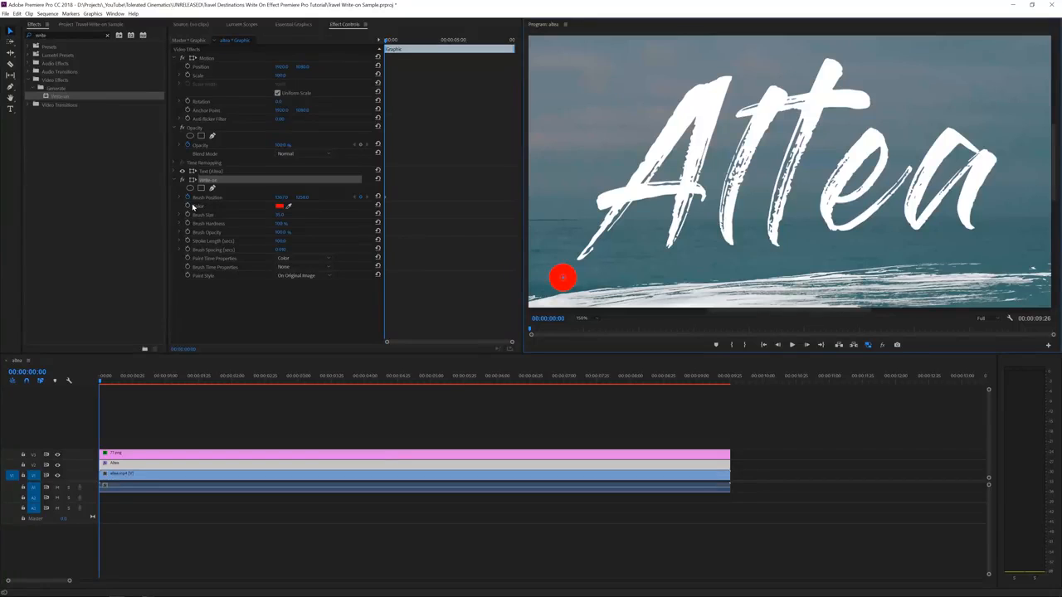
Step: Switch to the browser, open toleratedcinematics.com and search its products for "new year"
text(toleratedcin)
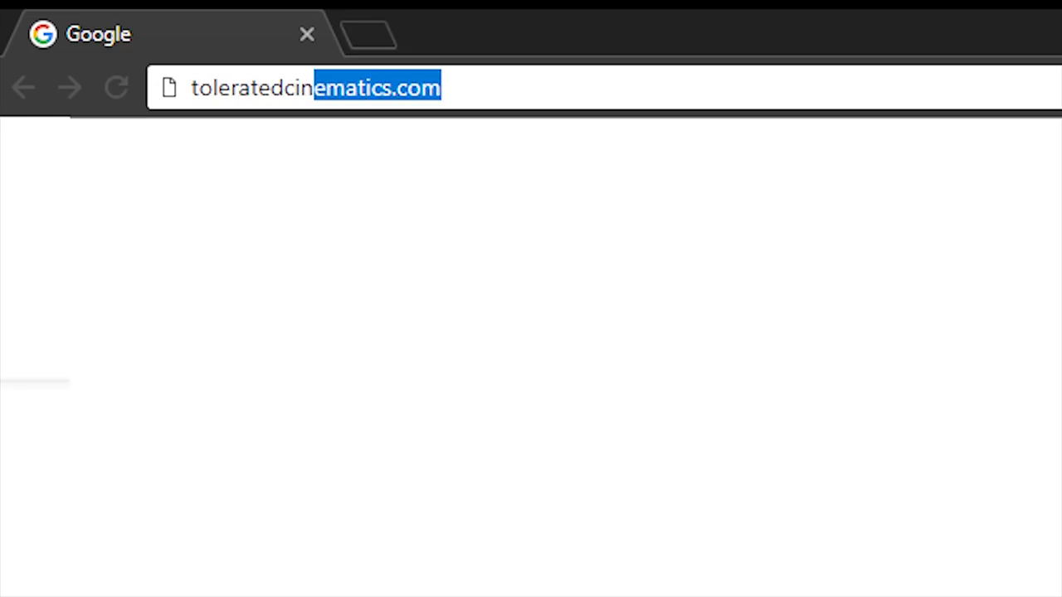
text(ematics.com)
key(Return)
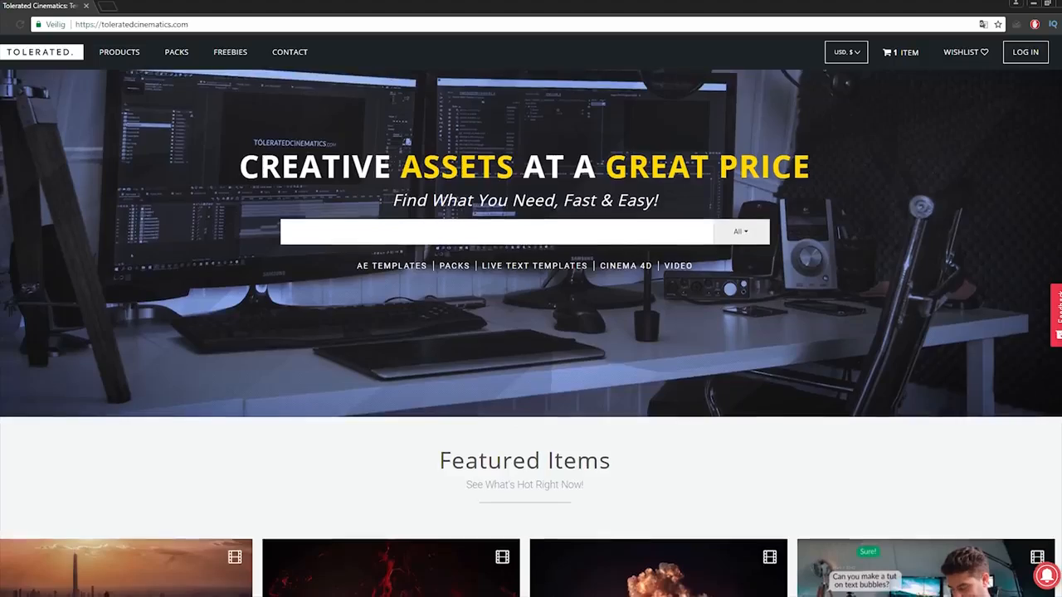
scroll(531, 331, down, 1)
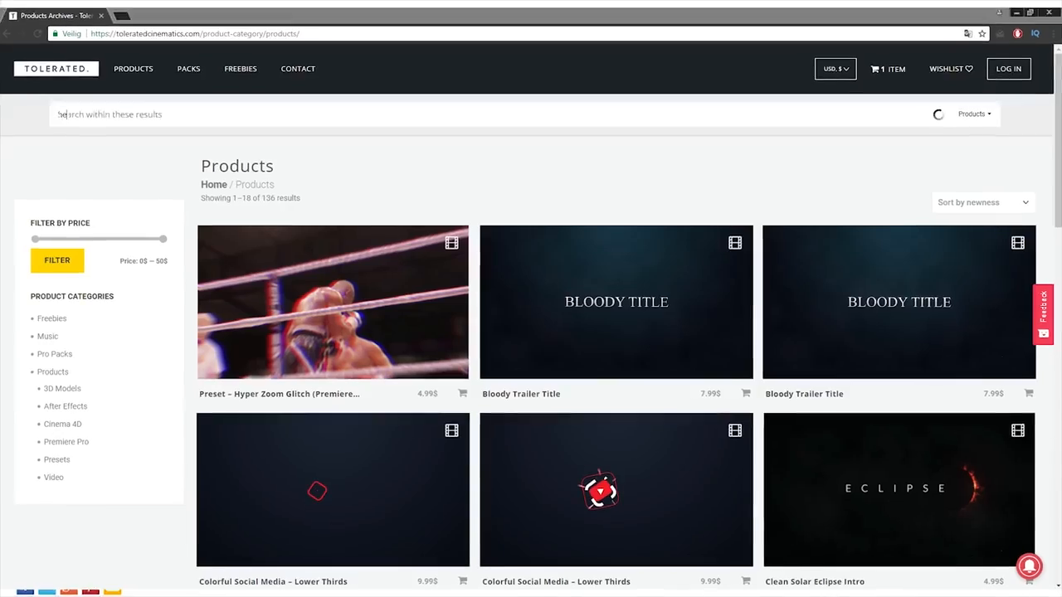
text(new ye)
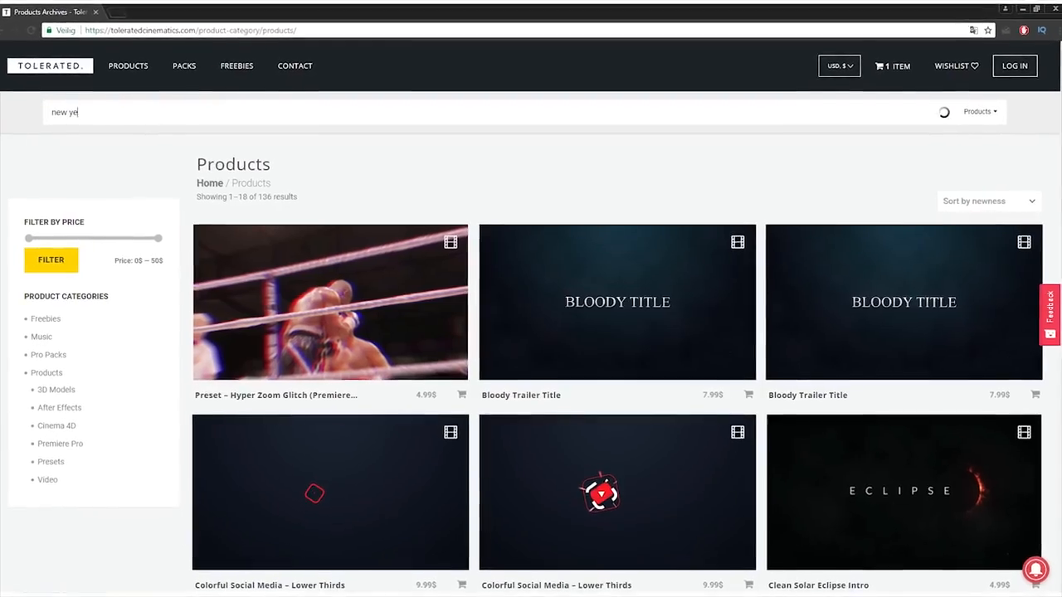
text(ar)
key(Return)
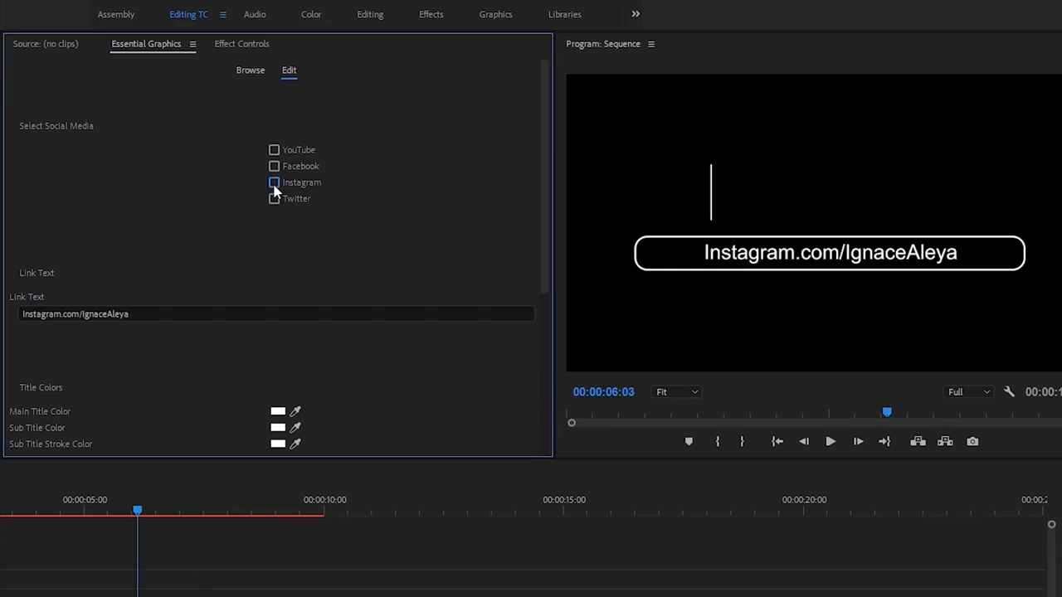
Step: In the social media graphic's settings, replace the link text with the facebook.com/toleratedcinemati address
text(facebook.com/toleratedcinemati)
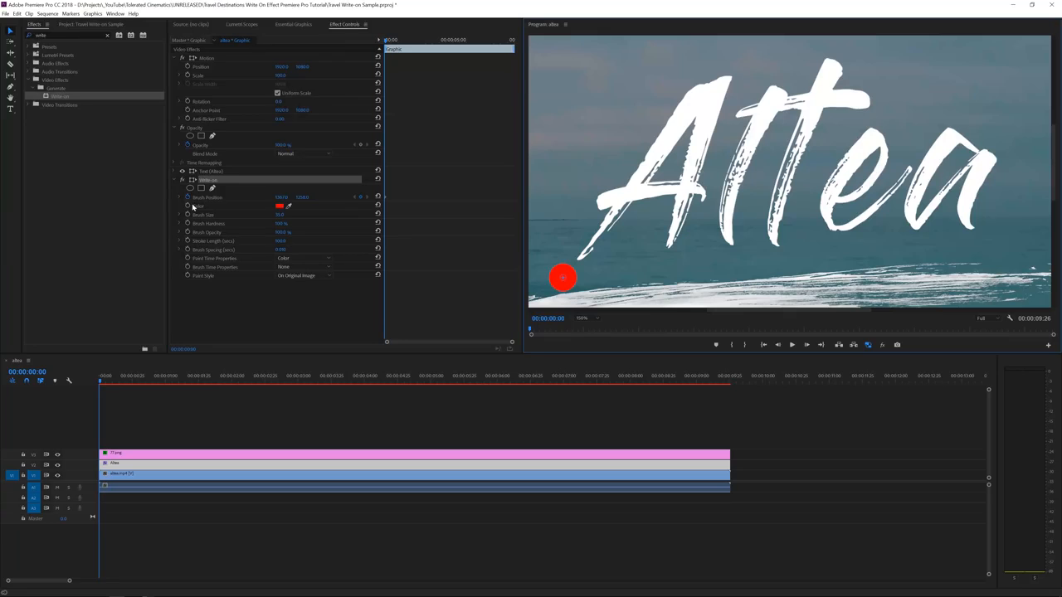
Step: Keyframe the brush at the top of the A at 00:00:00:05 and reduce Brush Spacing for a continuous stroke
key(shift+Right)
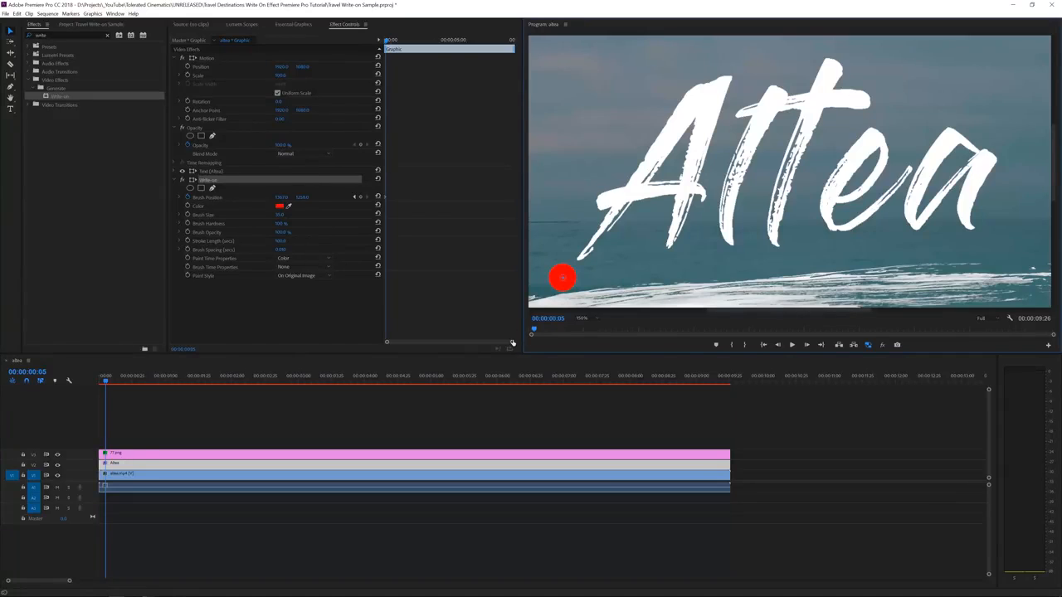
scroll(462, 345, up, 5)
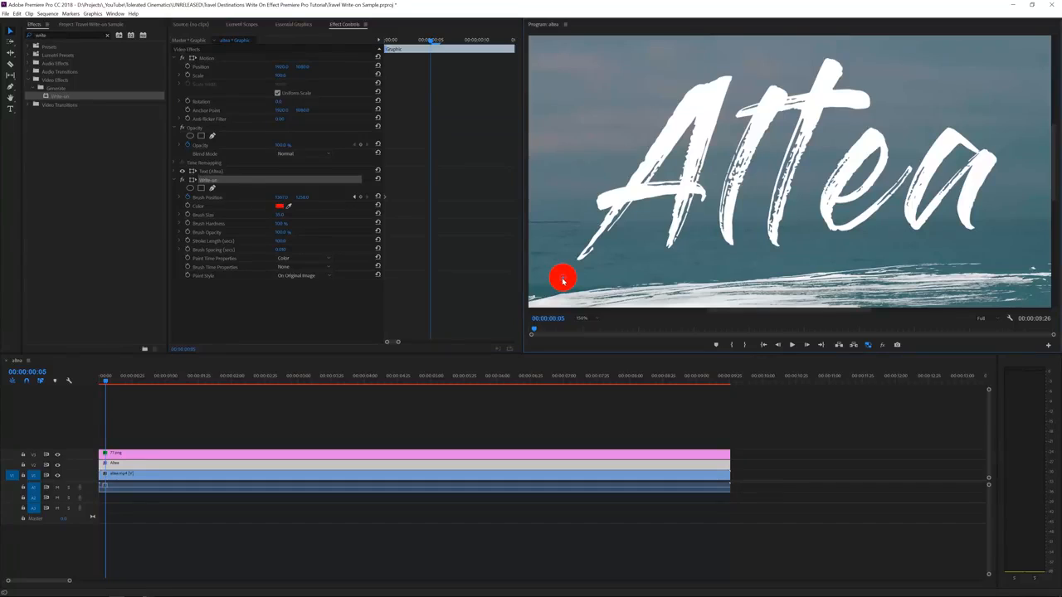
mouse_move(563, 281)
mouse_down()
mouse_move(727, 58)
mouse_move(711, 72)
mouse_up()
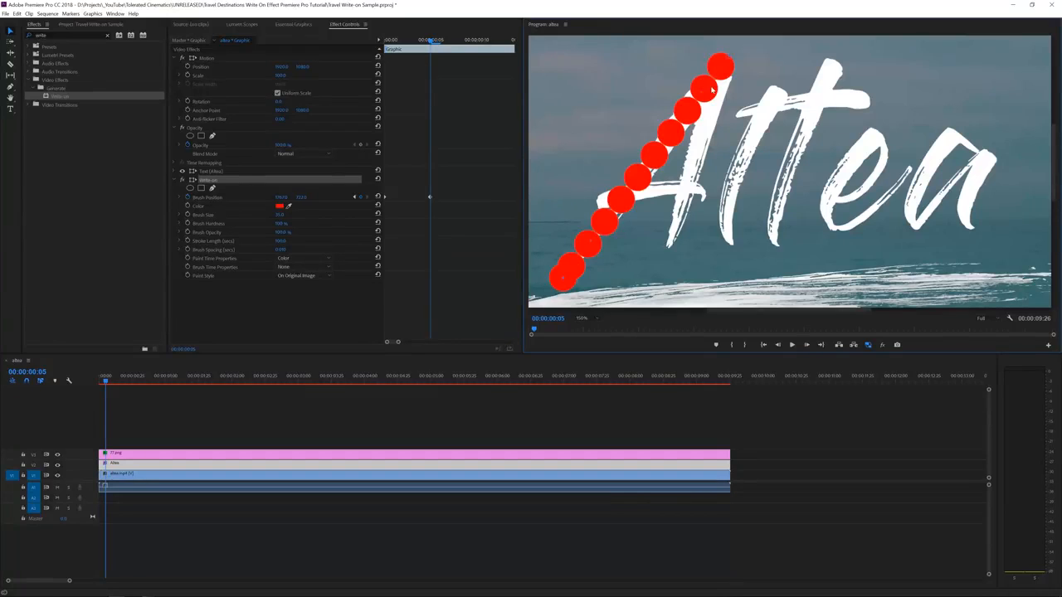
click(283, 249)
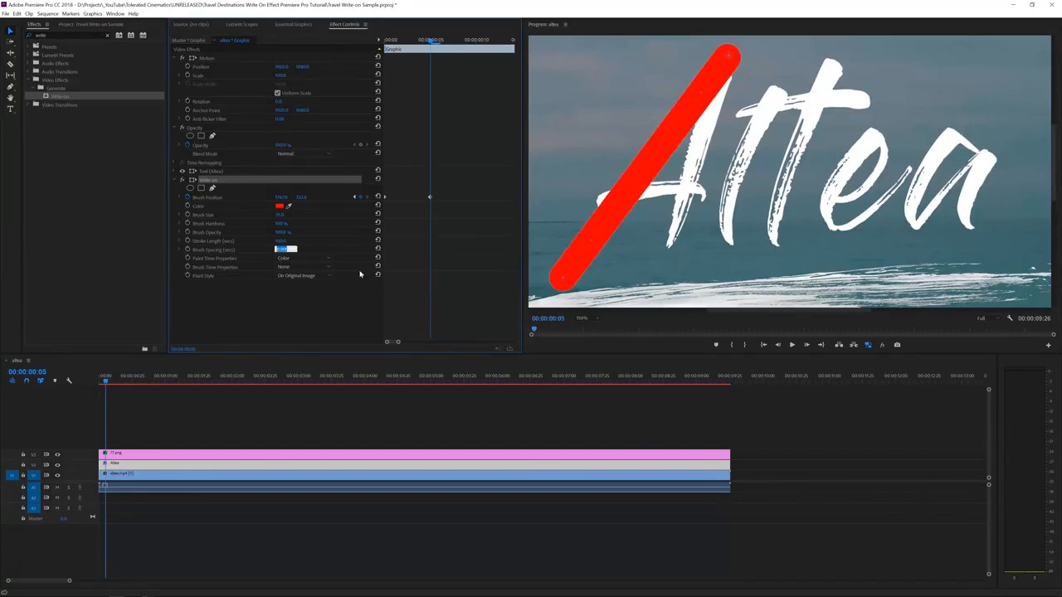
click(326, 253)
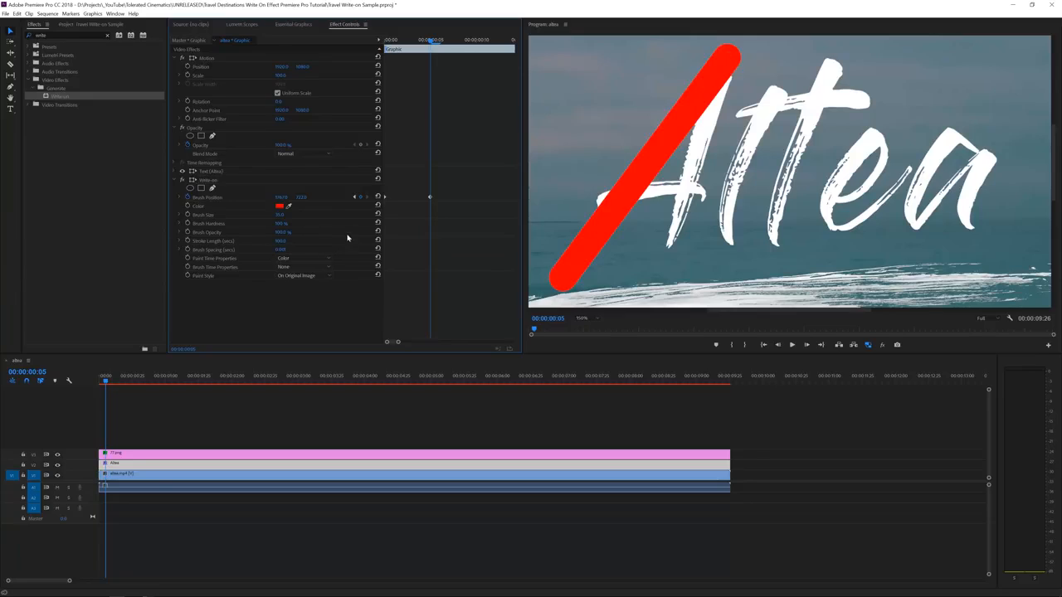
Step: At 00:00:00:10, keyframe the Write-on brush down the A's right leg to near its foot
click(212, 187)
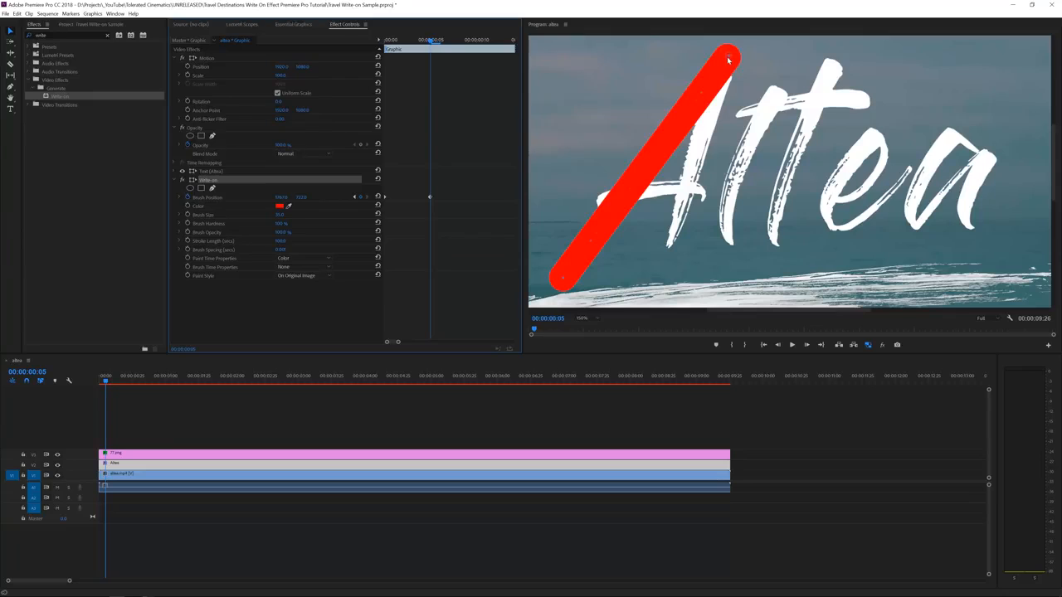
key(shift+Right)
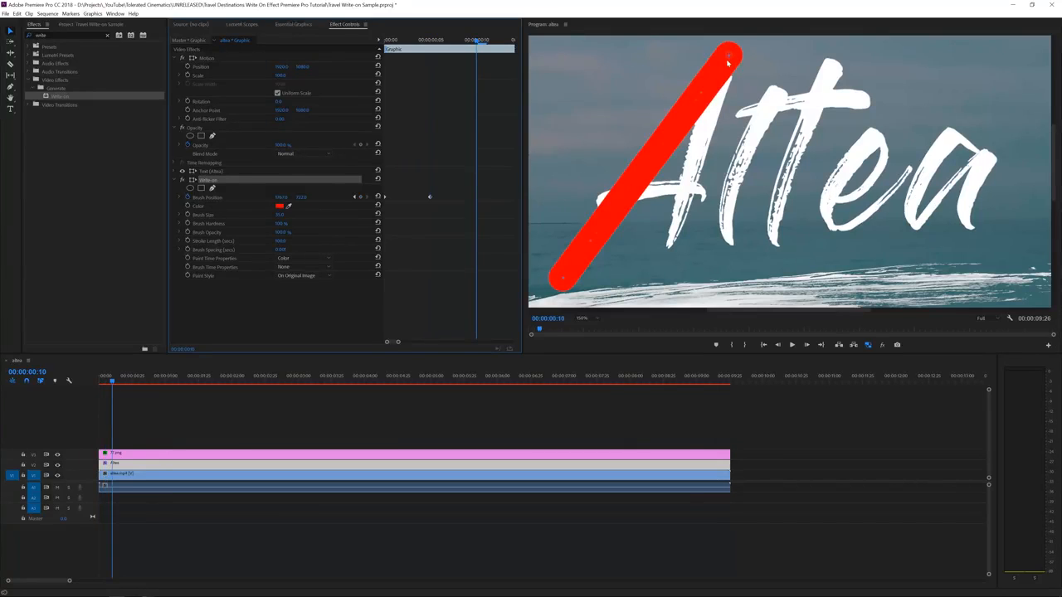
drag(728, 56, 716, 85)
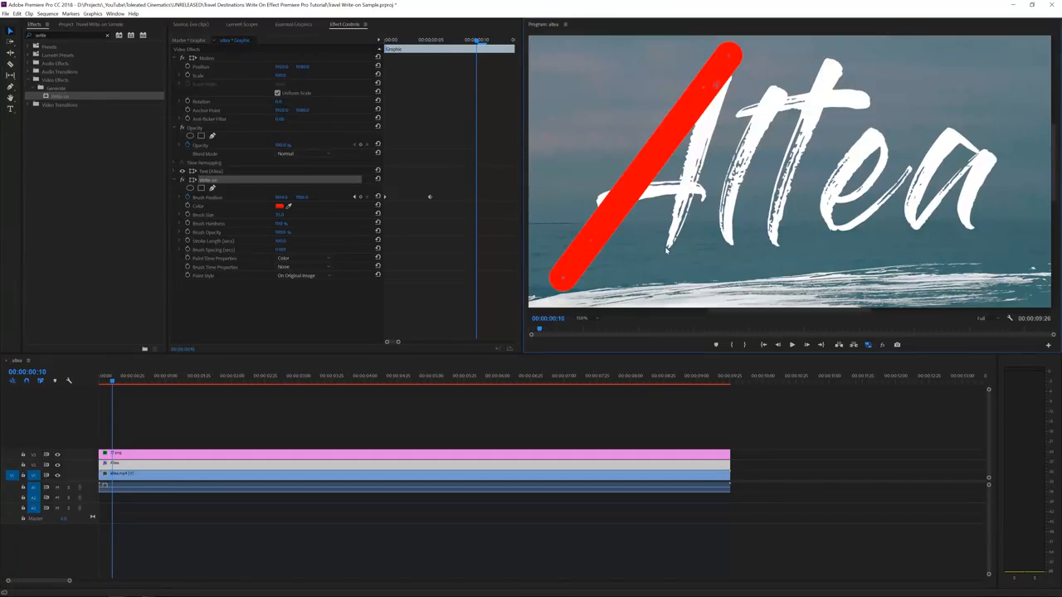
drag(716, 85, 667, 253)
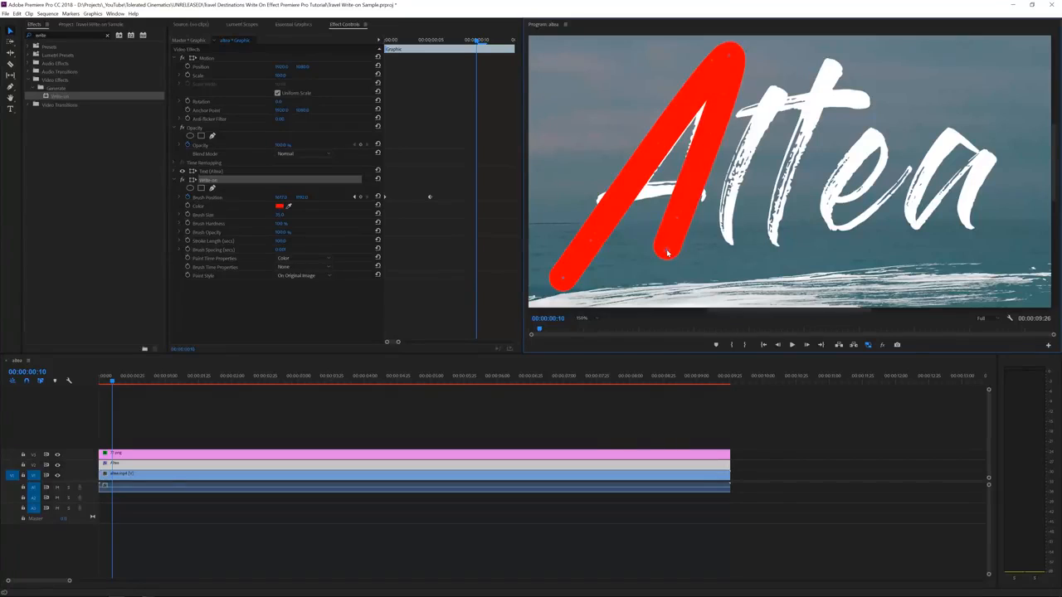
drag(668, 252, 676, 235)
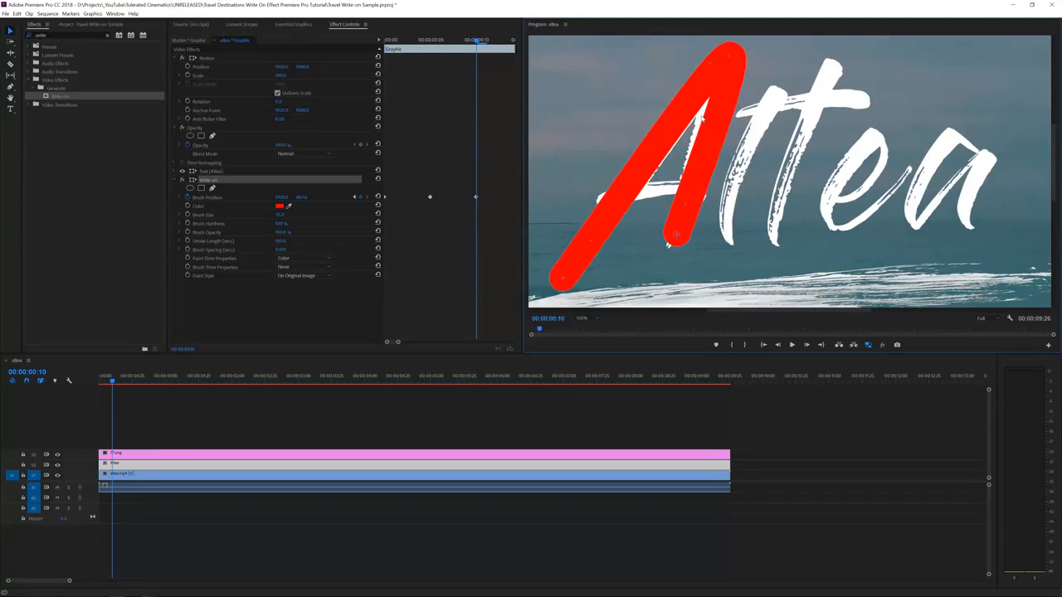
Step: Move the newest brush point up to the A's inner corner and shift its keyframe earlier, to about frame 7
drag(699, 115, 708, 122)
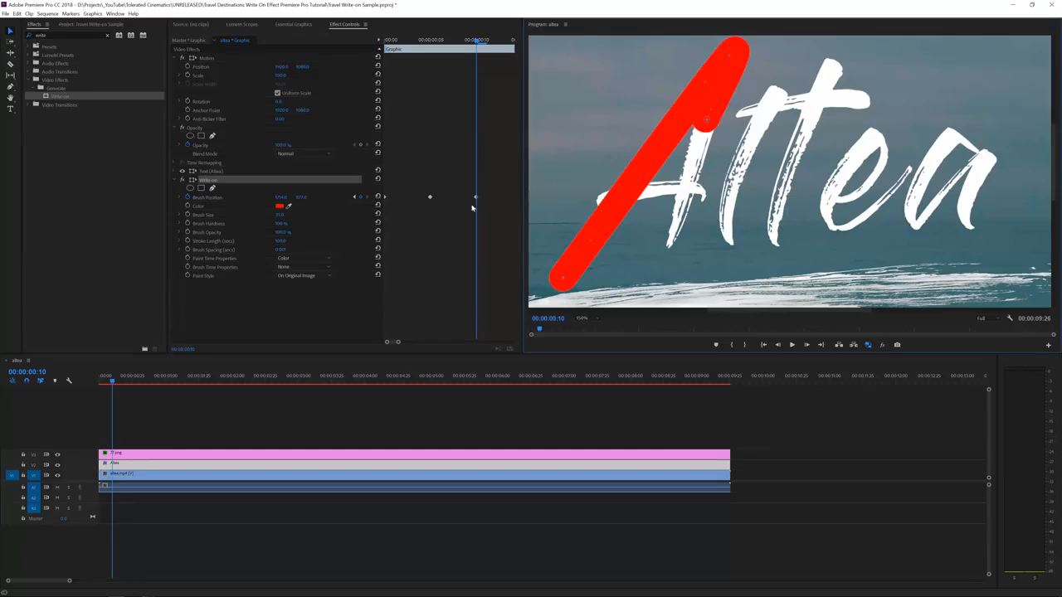
drag(474, 199, 447, 202)
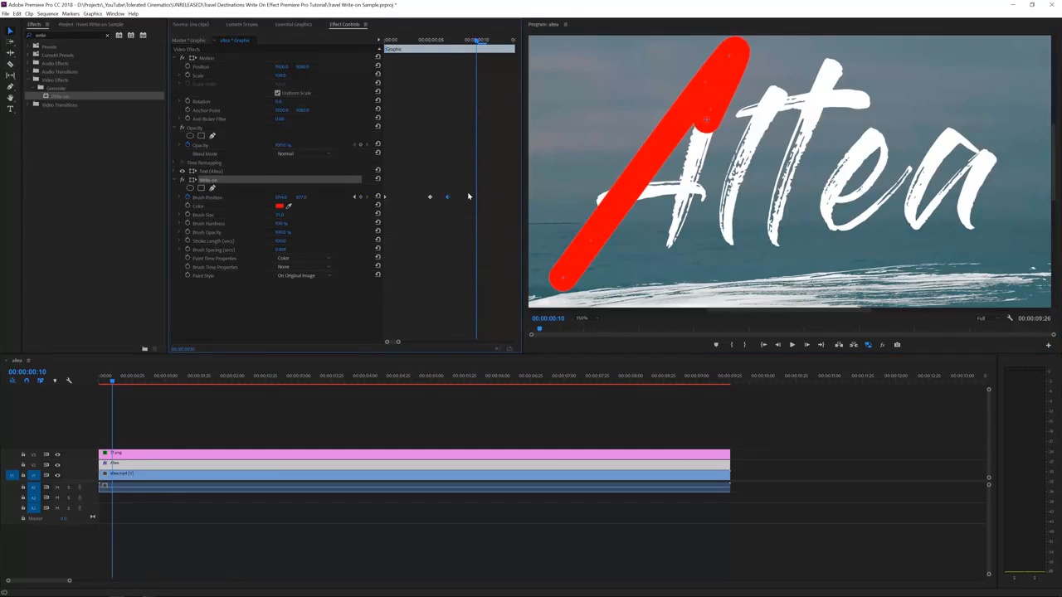
Step: Keyframe the brush just below the A's right leg at 00:00:00:11 and advance the playhead to 00:00:00:14
click(490, 40)
drag(707, 120, 663, 270)
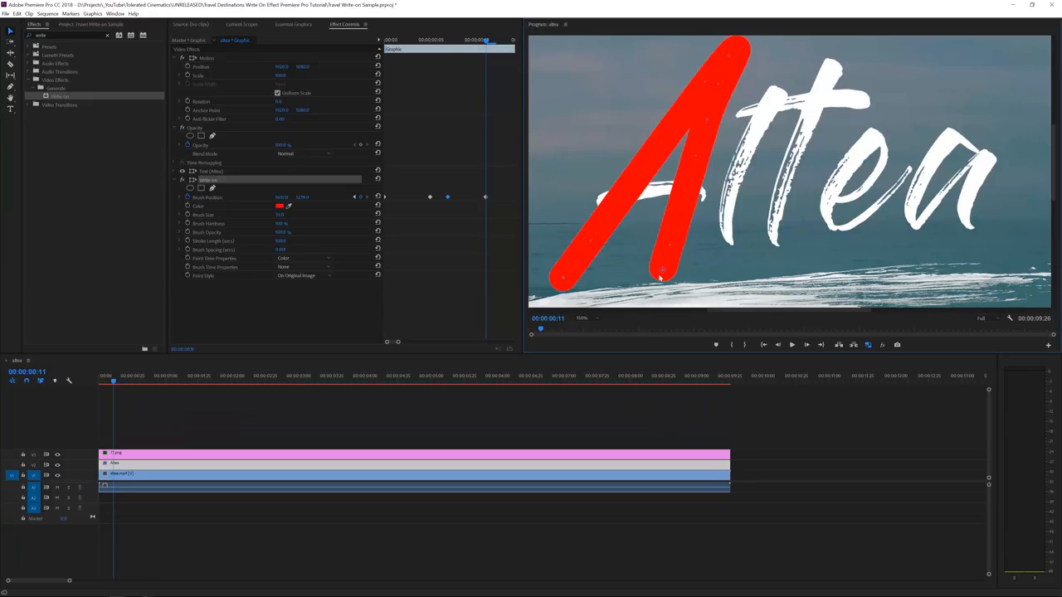
key(Right)
key(Right)
key(Right)
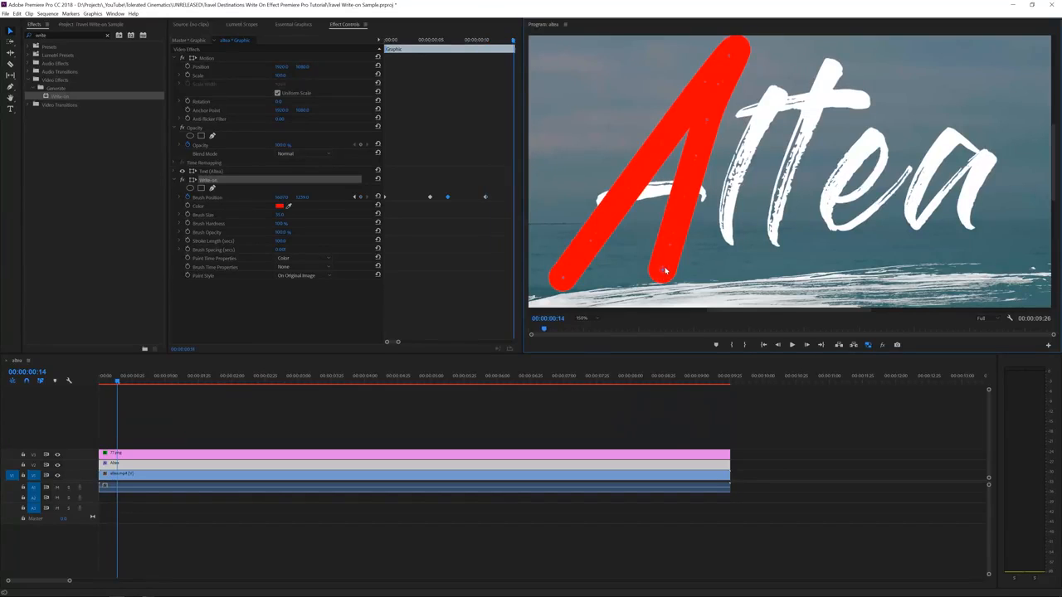
Step: Keyframe the brush left of the A's crossbar at 00:00:00:14 and at the crossbar's right end at 00:00:00:19
click(554, 205)
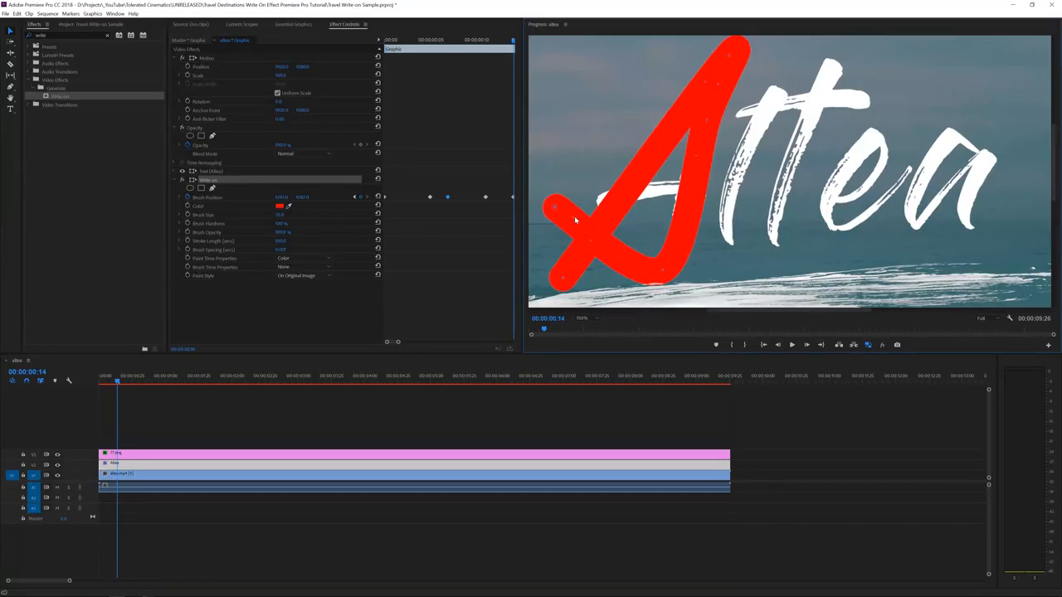
key(shift+Right)
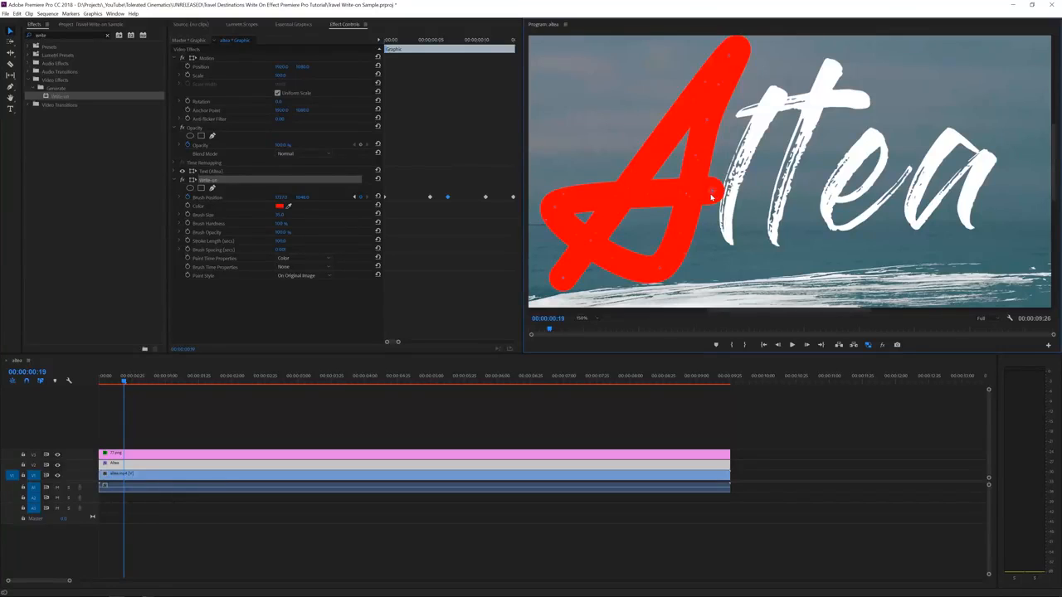
Step: Advance a few frames and keyframe the brush at the foot of the l at 00:00:00:24
key(Right)
key(Right)
key(Right)
key(Right)
key(Right)
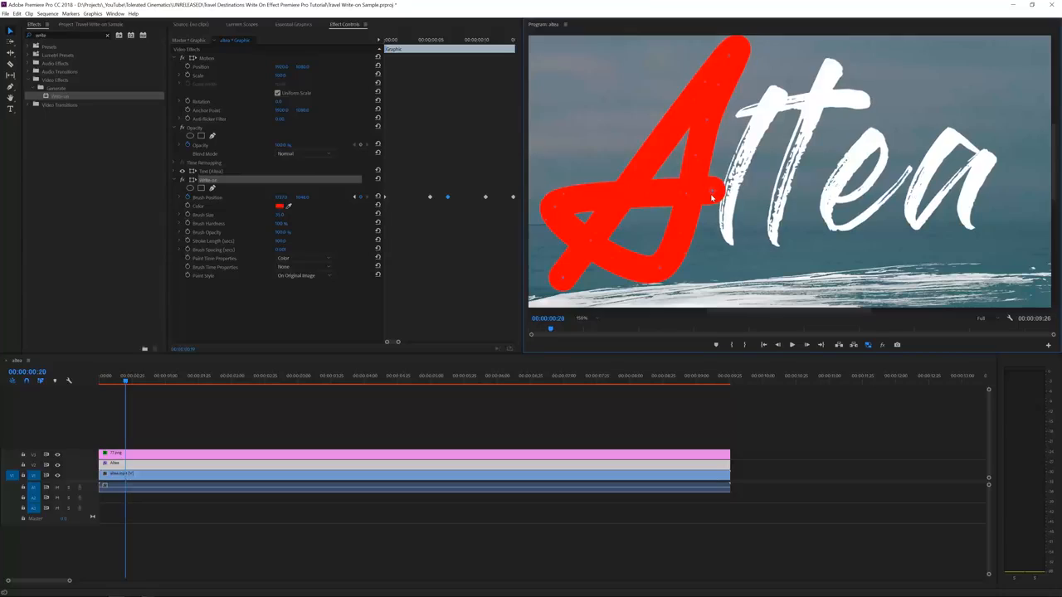
drag(718, 221, 730, 258)
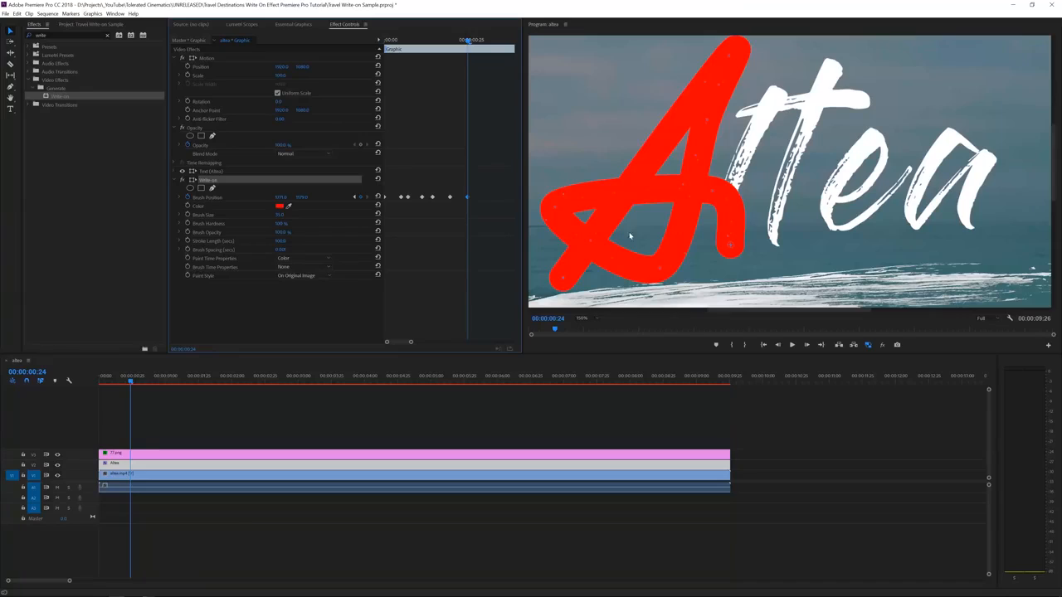
Step: Keyframe the brush back up the l's stem from 00:00:00:27 and on to its top
key(shift+Right)
key(Left)
key(Left)
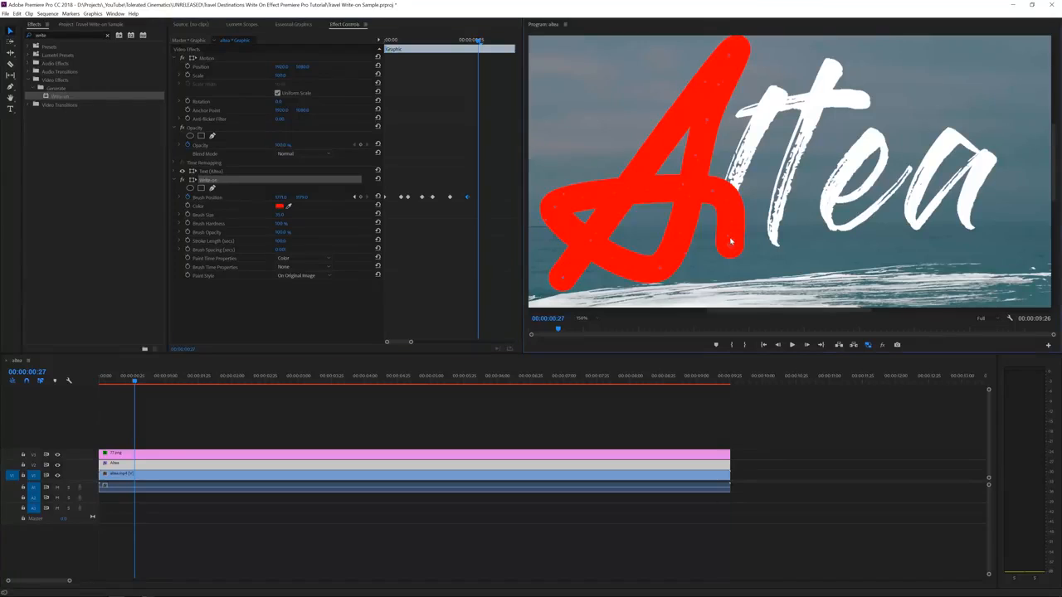
mouse_move(734, 173)
mouse_down()
mouse_move(730, 248)
mouse_move(780, 83)
mouse_up()
Step: Keyframe the brush along the t's stem and crossbar and on to the top of the e by 00:00:01:24
key(shift+Right)
key(Right)
key(Right)
key(Right)
drag(781, 83, 877, 101)
key(shift+Right)
key(shift+Right)
mouse_move(837, 52)
mouse_down()
mouse_move(782, 256)
mouse_move(872, 140)
mouse_up()
key(shift+Right)
key(shift+Right)
key(shift+Right)
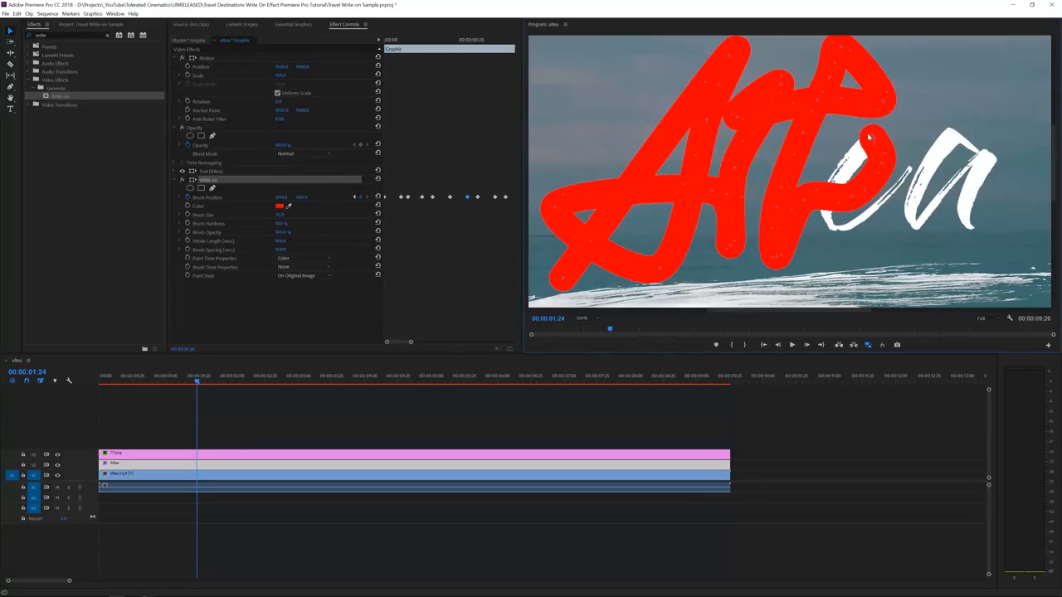
Step: Keyframe the brush on the upper part of the e's left curve at 00:00:01:27
key(Right)
key(Right)
key(Right)
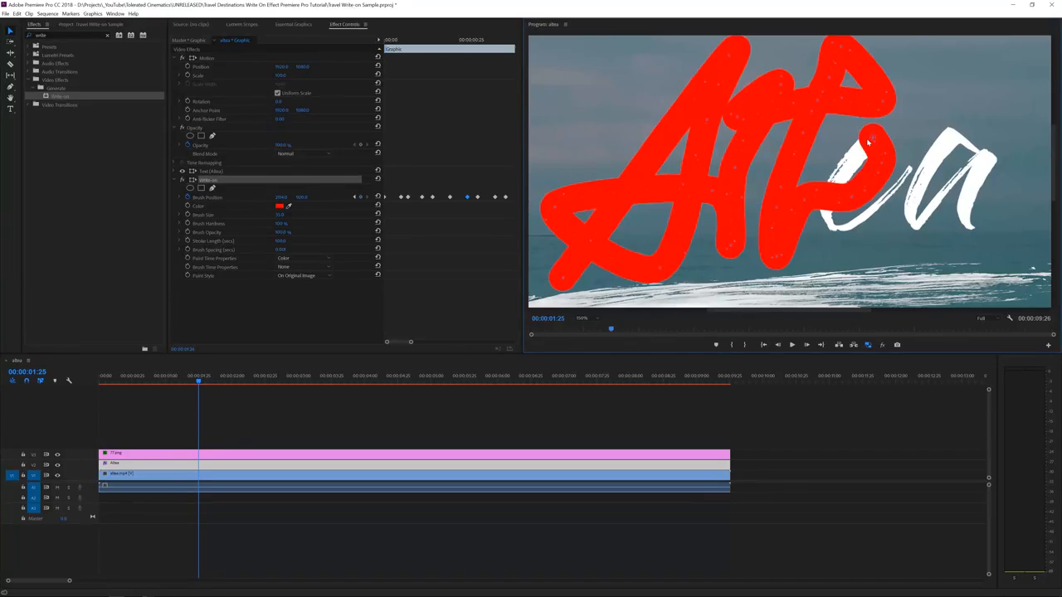
drag(864, 152, 844, 169)
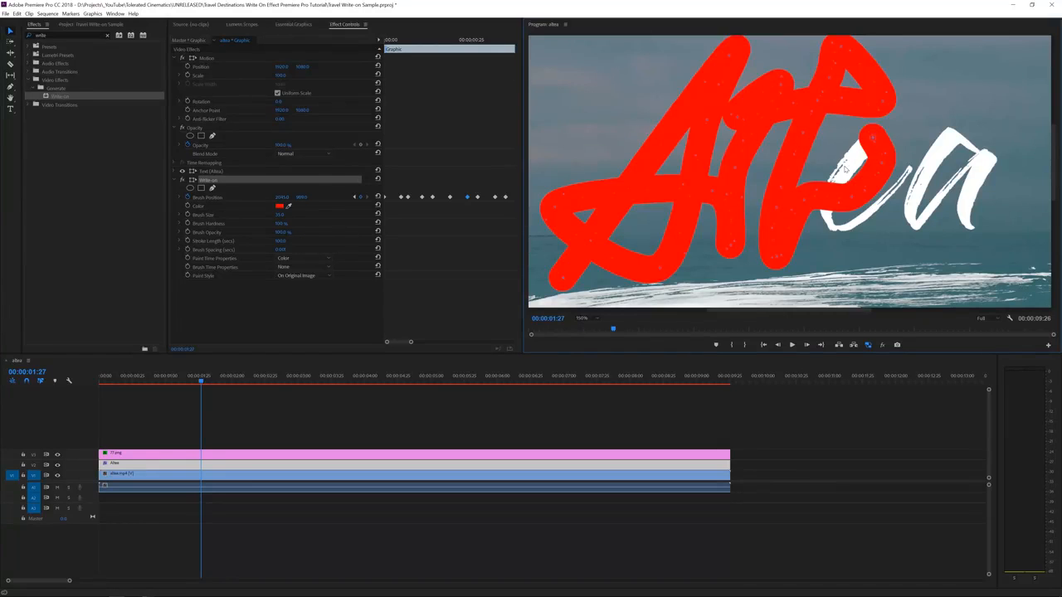
Step: Advance frame by frame, keyframing the brush around the rest of the e and the whole a, ending at the a's foot by 00:00:02:13
key(Right)
key(Right)
key(Right)
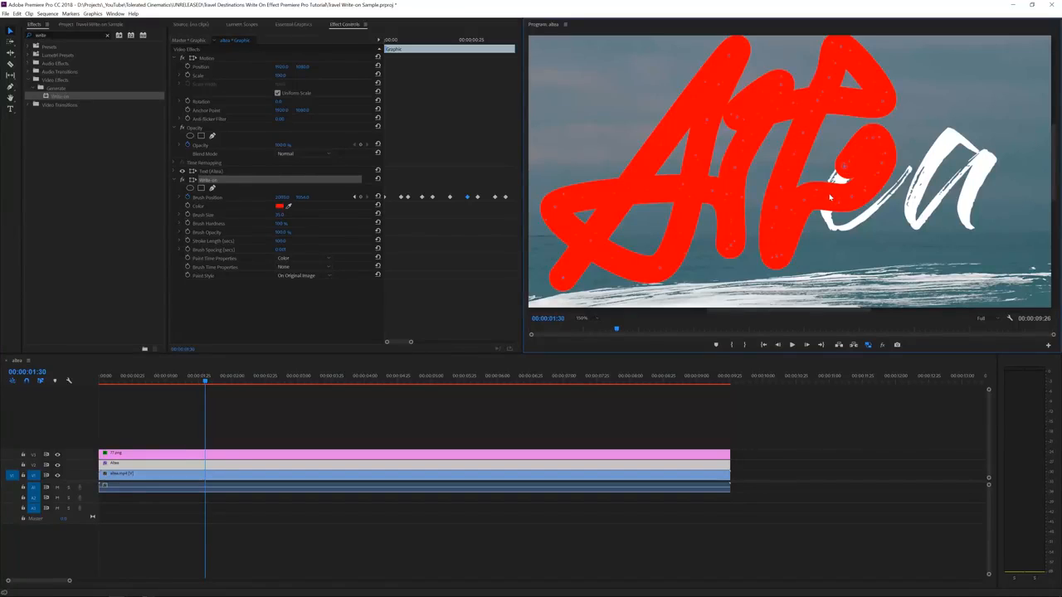
key(Right)
key(Right)
key(Right)
key(Right)
key(Right)
key(Right)
key(Right)
key(Right)
key(Right)
key(Right)
key(Right)
key(Right)
key(Right)
key(Right)
key(Right)
key(Right)
key(Right)
key(Right)
key(Right)
key(Right)
key(Right)
key(Right)
key(Right)
key(Right)
key(Right)
key(Right)
key(Right)
key(Right)
key(Right)
key(Right)
key(Right)
key(Right)
key(Right)
key(Right)
key(Right)
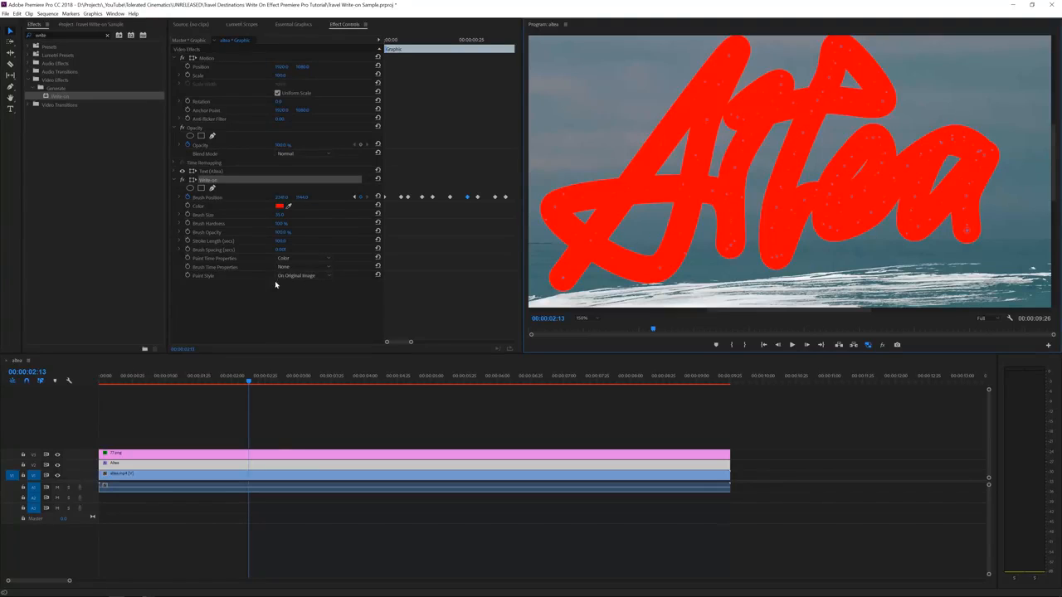
Step: Set the Write-on effect's Paint Style to Reveal Original Image
click(313, 277)
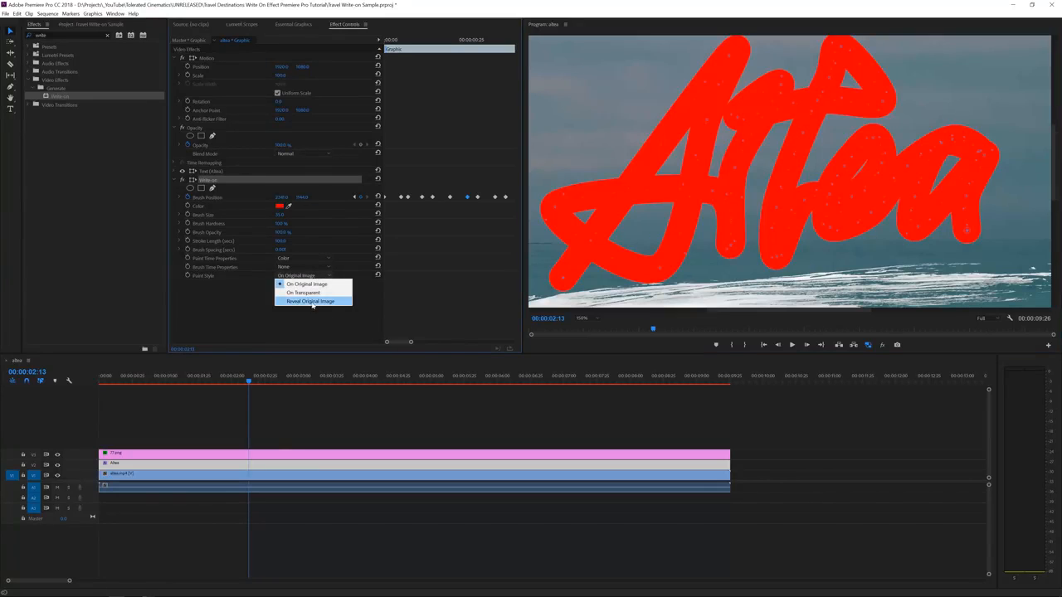
click(309, 302)
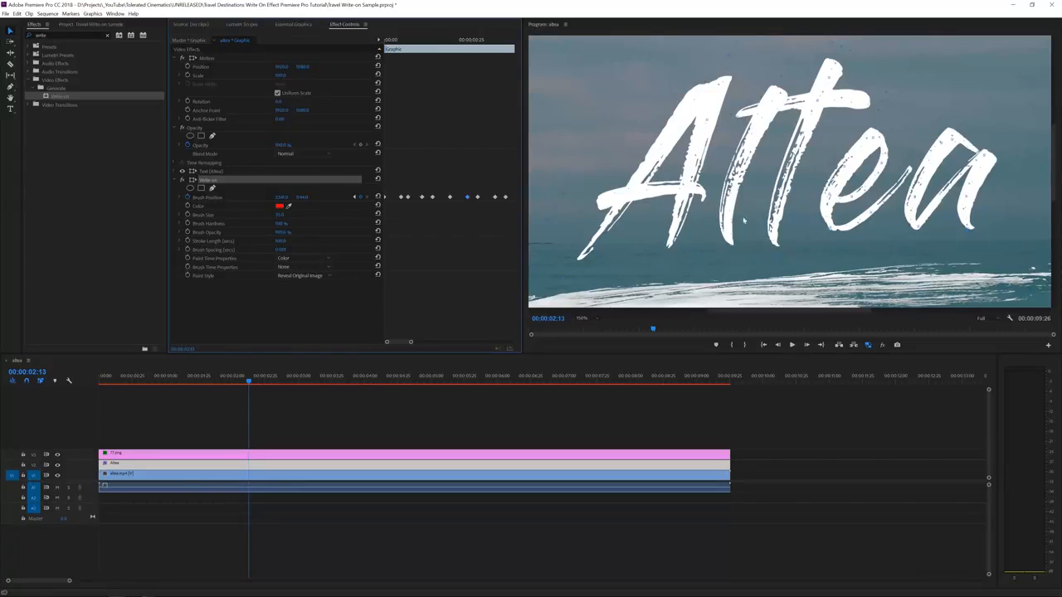
Step: Fit the preview to its frame, play the Altea reveal from the start and replay its end from 00:00:02:09
click(493, 40)
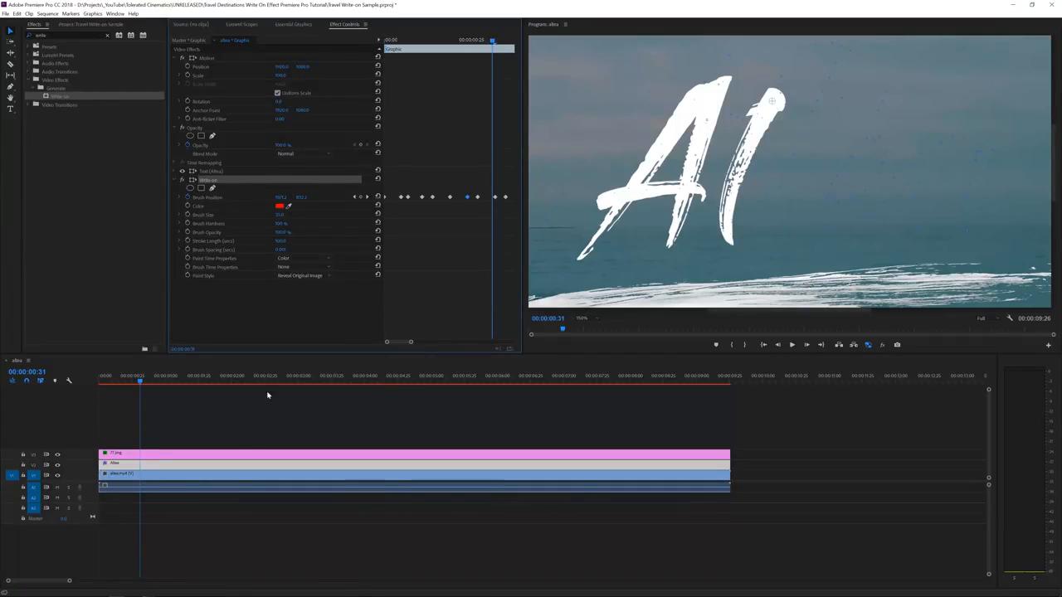
drag(103, 383, 1, 402)
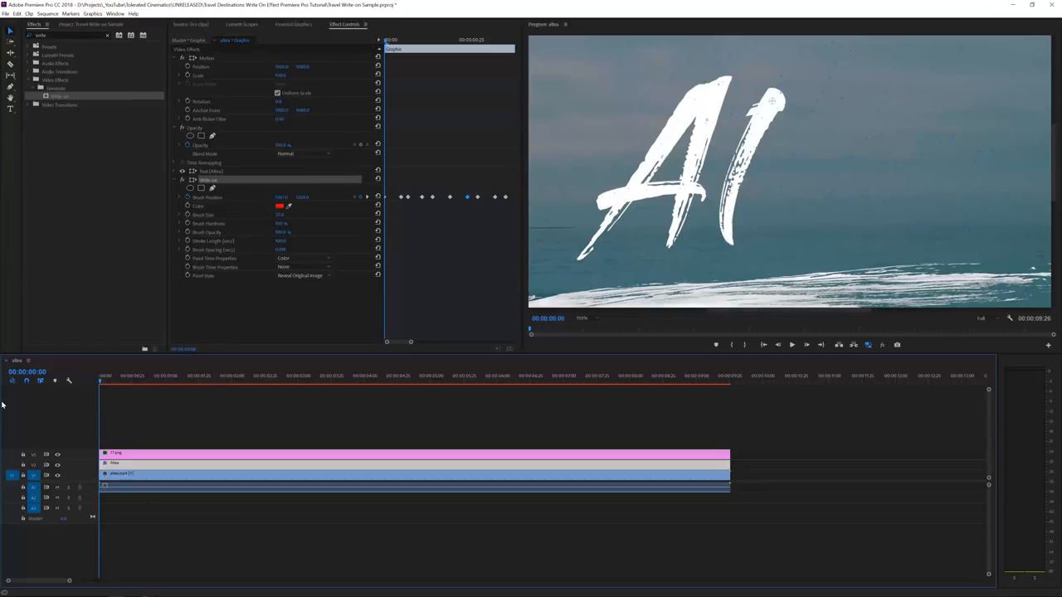
click(581, 318)
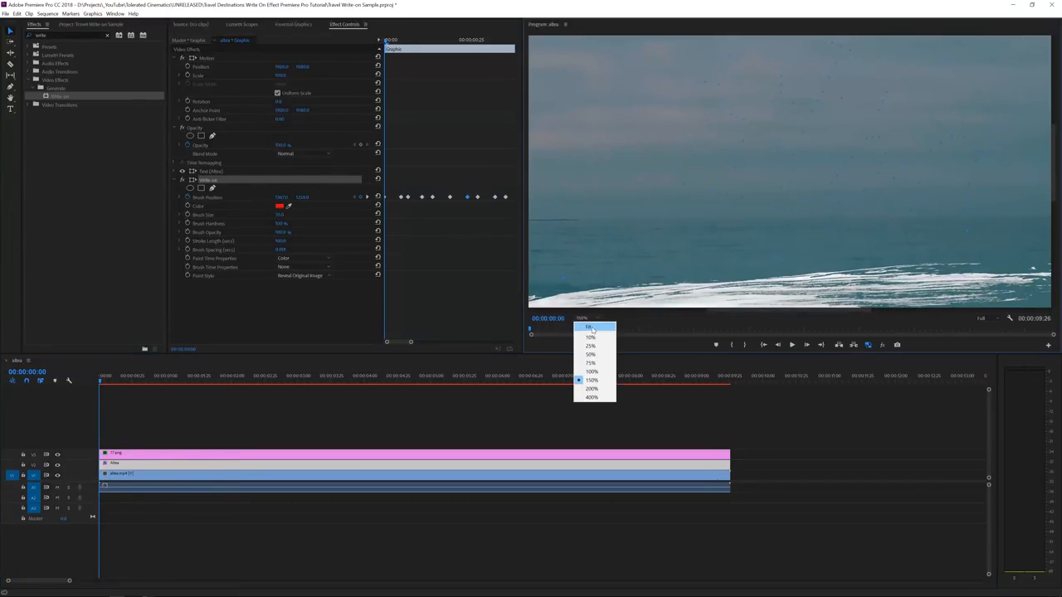
click(591, 327)
key(space)
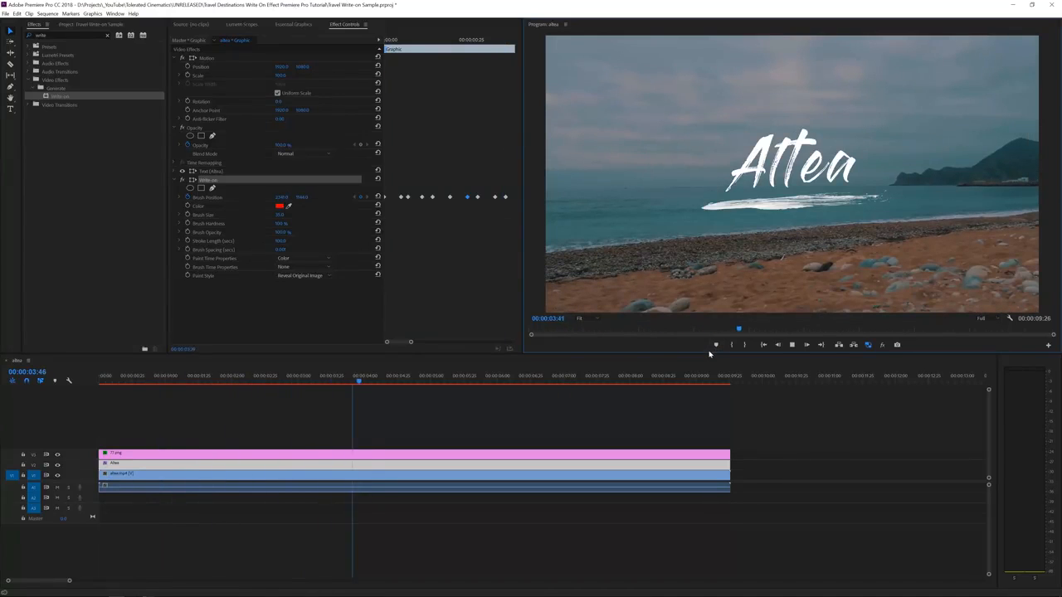
click(244, 382)
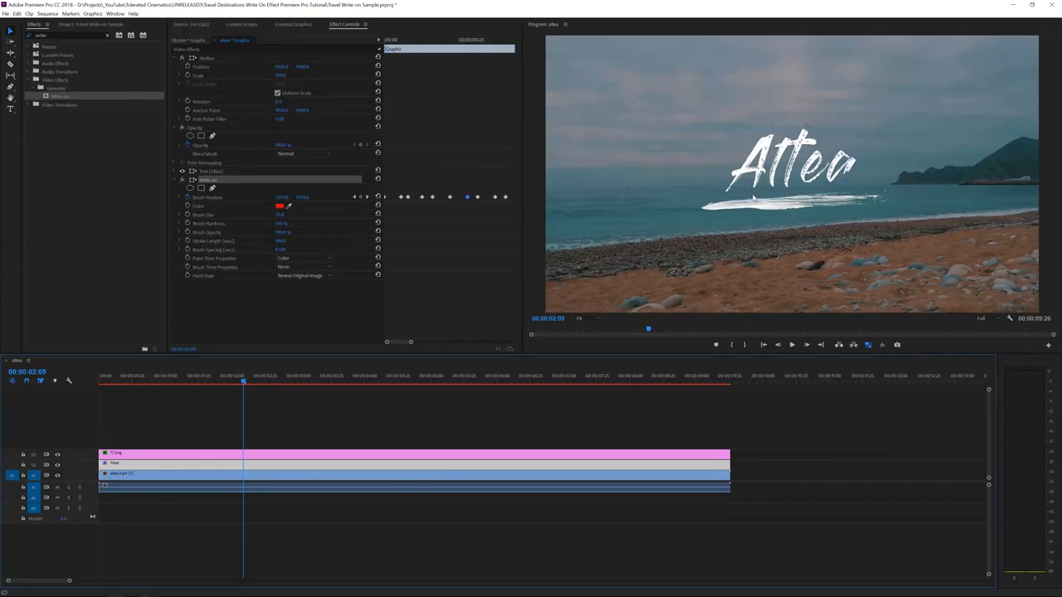
key(space)
key(space)
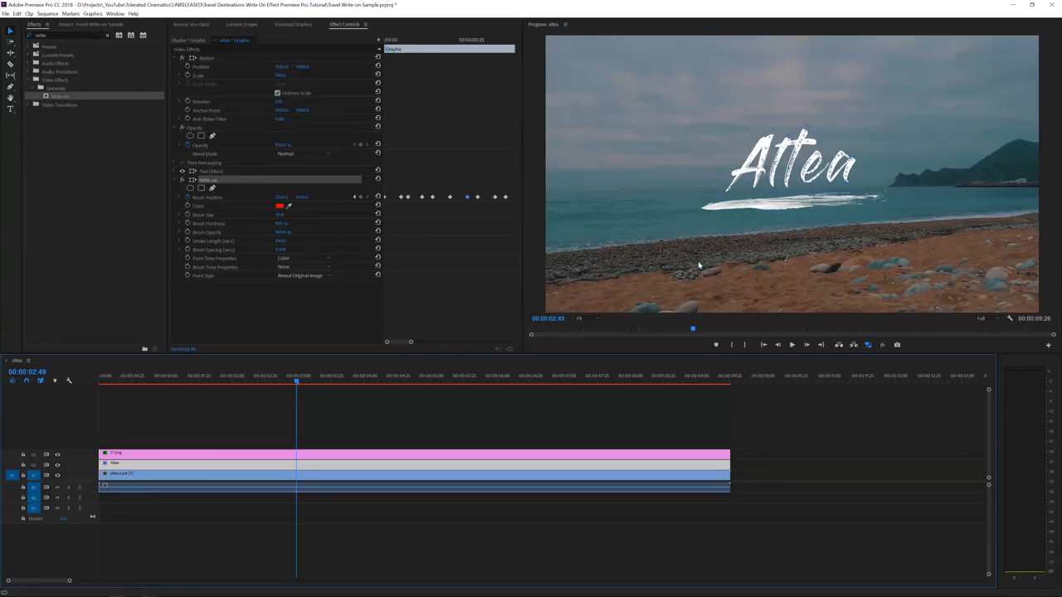
Step: Find the Linear Wipe effect and apply it to the underline image clip above the title
click(131, 454)
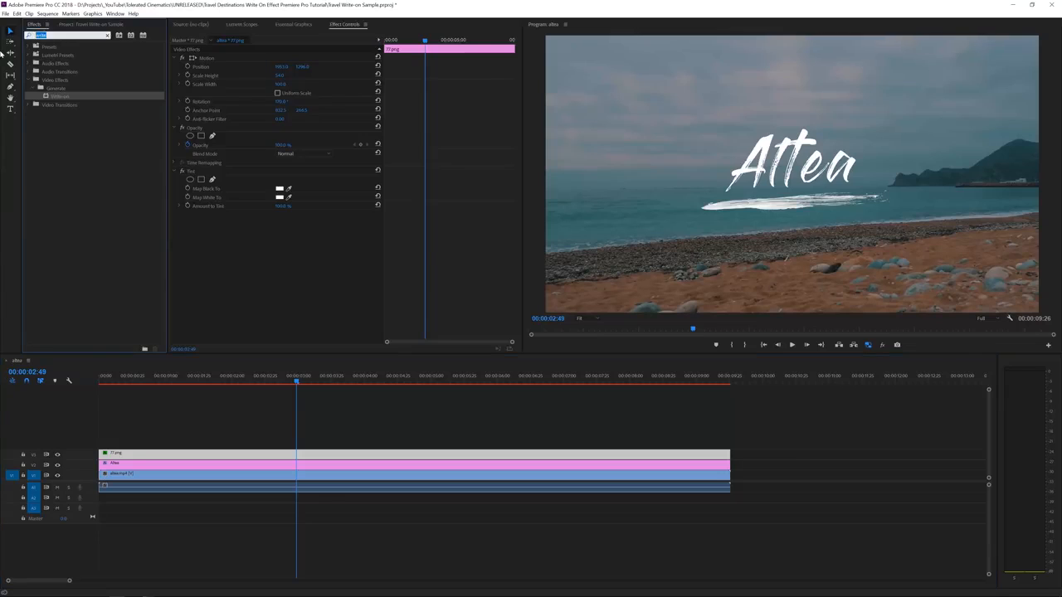
text(linear)
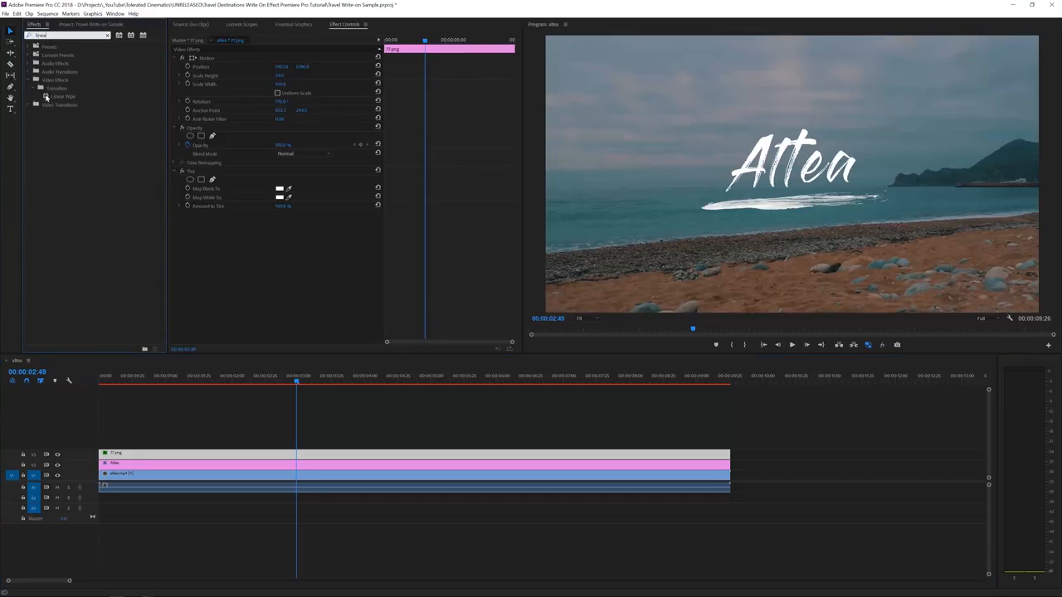
drag(45, 97, 199, 456)
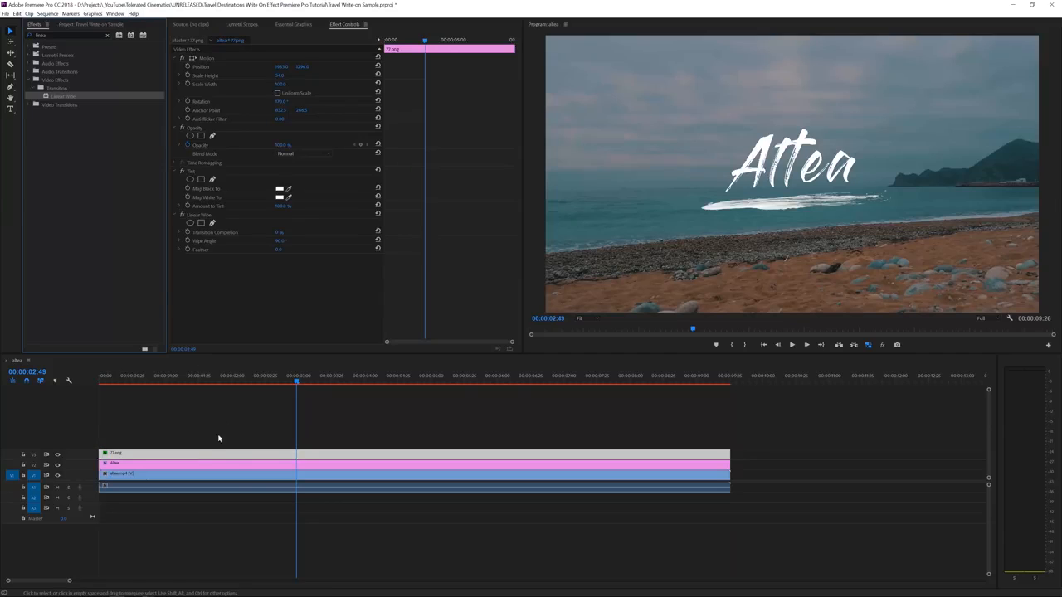
Step: Keyframe the underline's Transition Completion at 100% and shift that keyframe to shortly after the one-second mark
click(277, 233)
text(100)
key(Return)
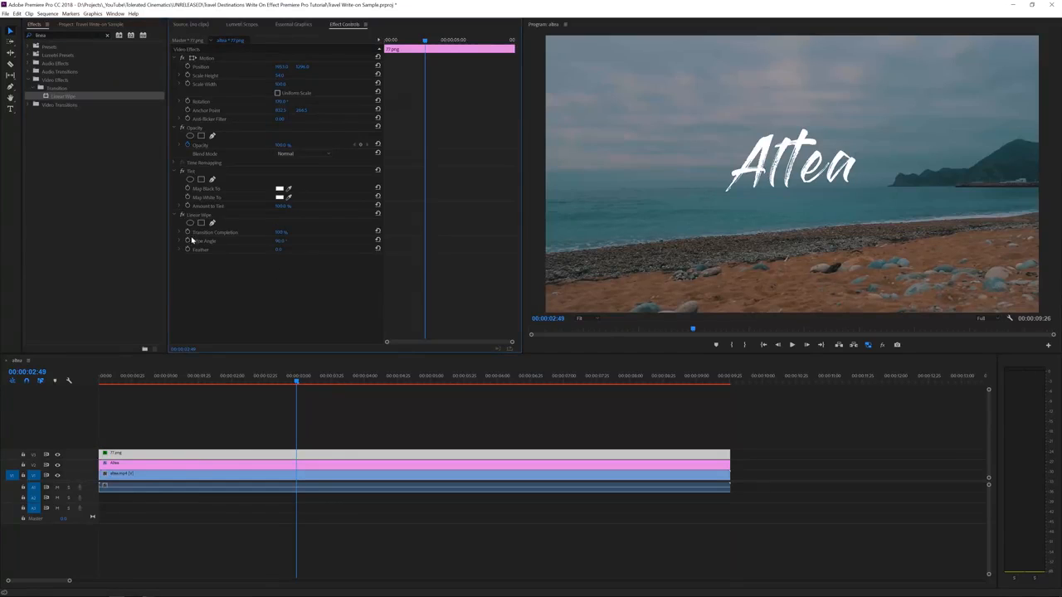
click(187, 232)
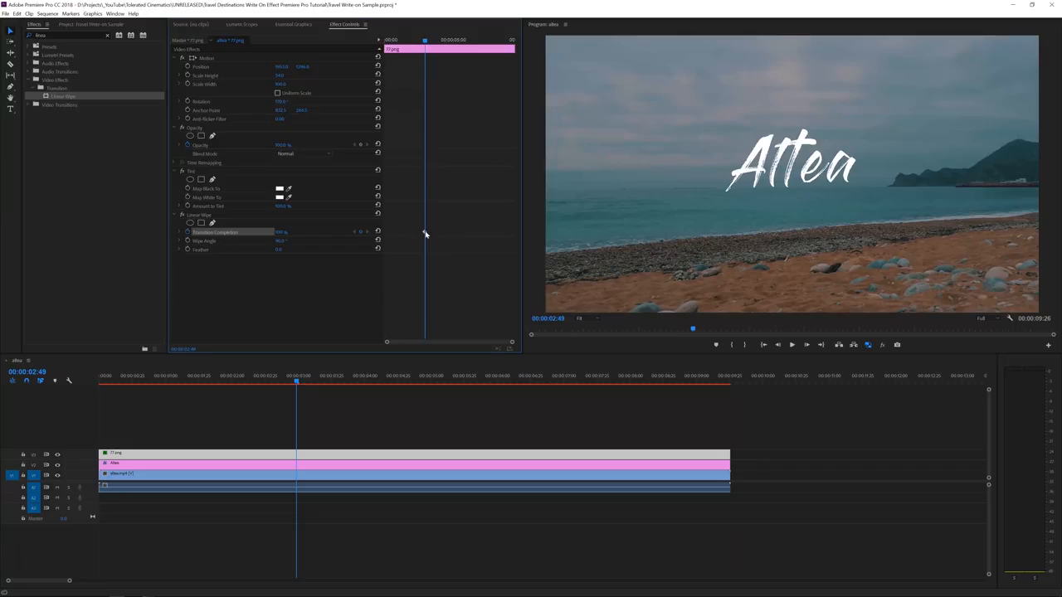
drag(424, 231, 400, 236)
Step: Keyframe the underline's Transition Completion at 0% at 00:00:02:49 and set the wipe's Feather to 50
click(280, 232)
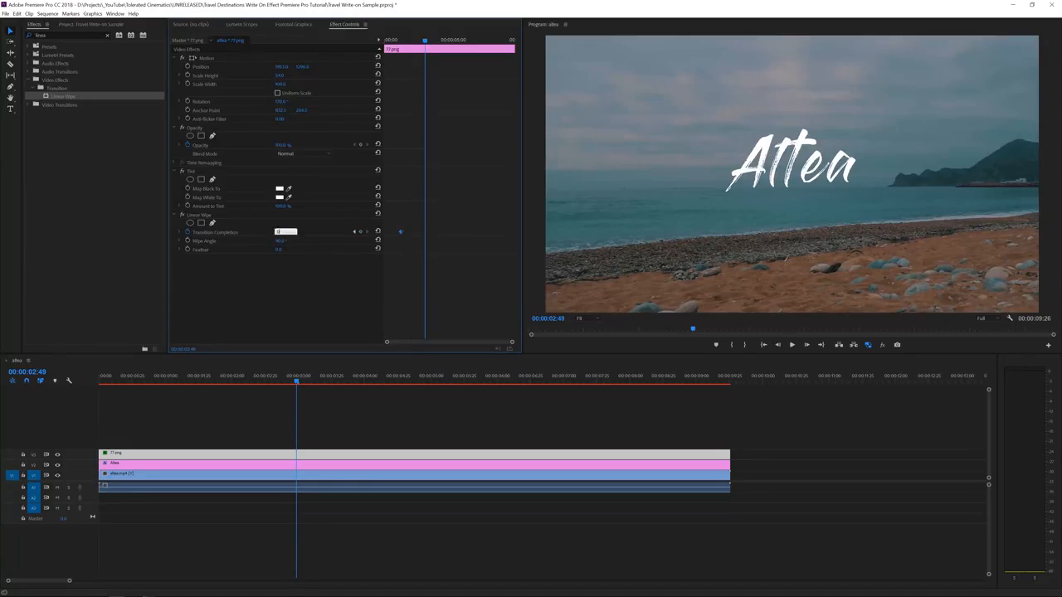
text(0)
key(Return)
click(277, 250)
text(50)
key(Return)
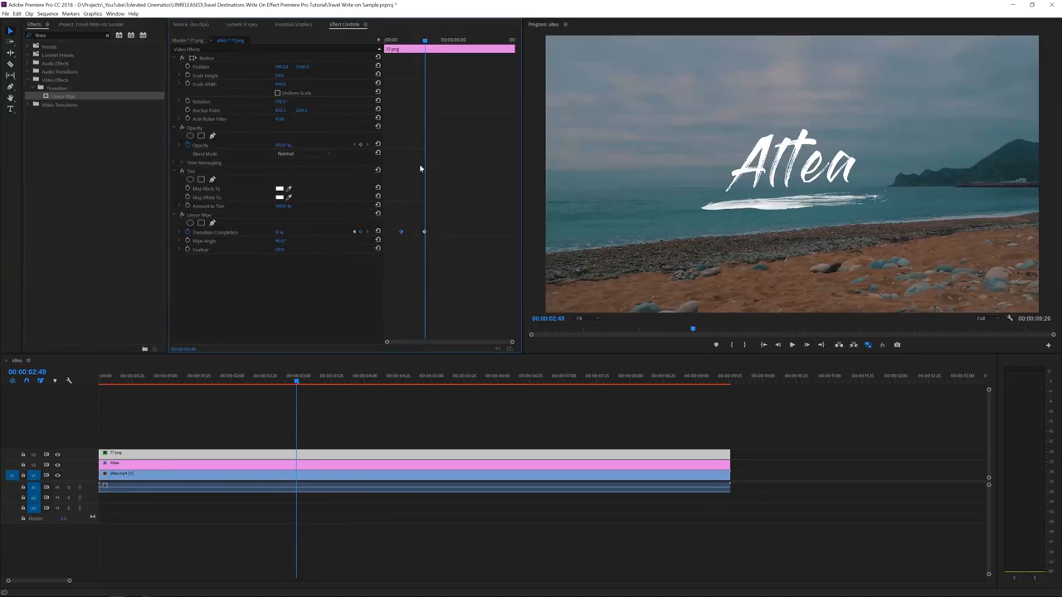
Step: Move the 0% wipe keyframe earlier, to about 00:00:01:21, and play the title animation from the start
click(415, 39)
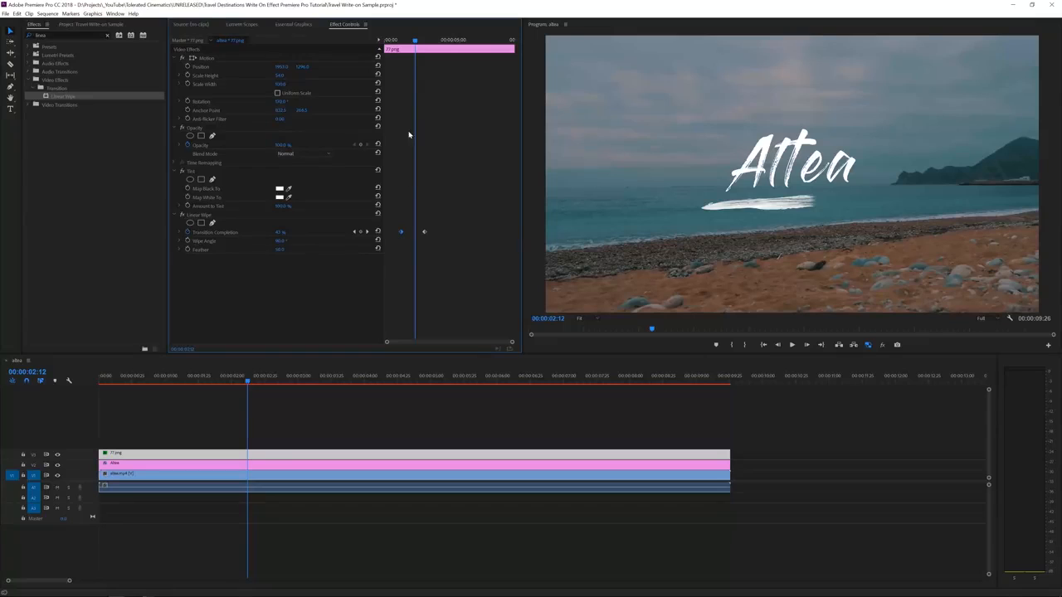
drag(403, 40, 401, 48)
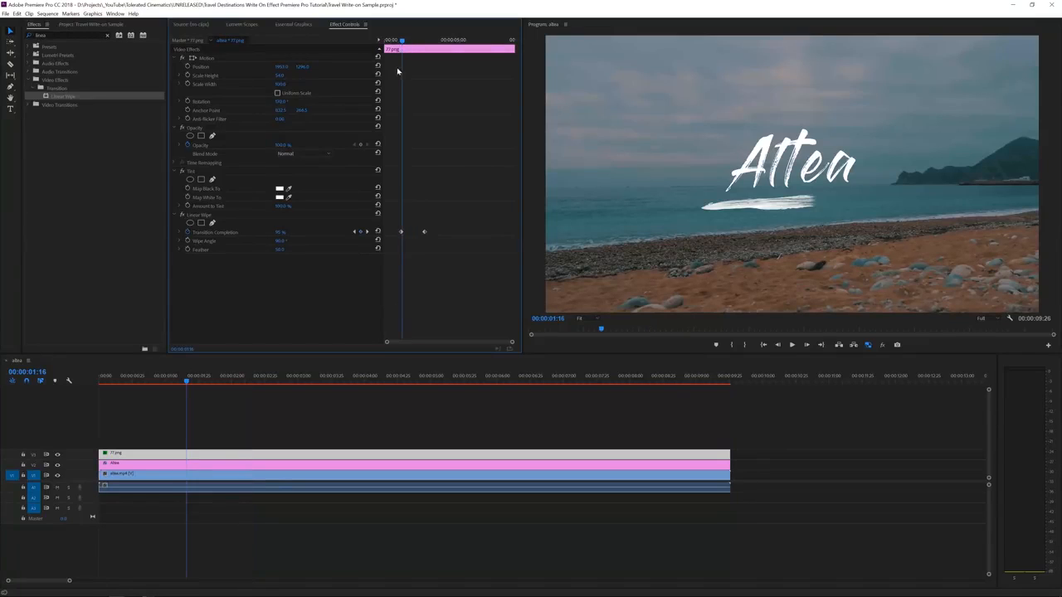
key(shift+Right)
key(shift+Left)
key(shift+Right)
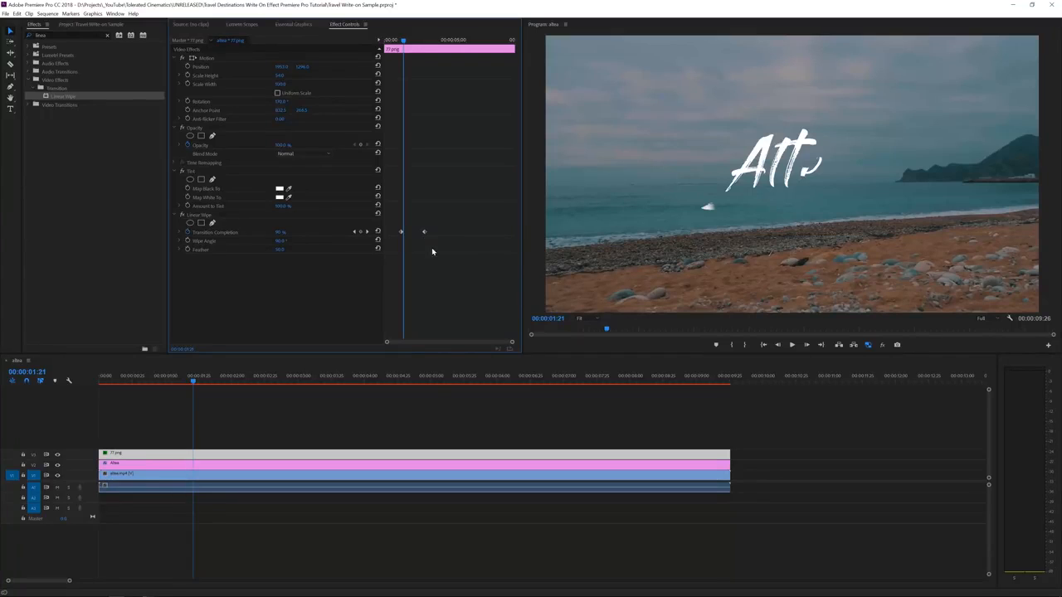
drag(424, 231, 403, 232)
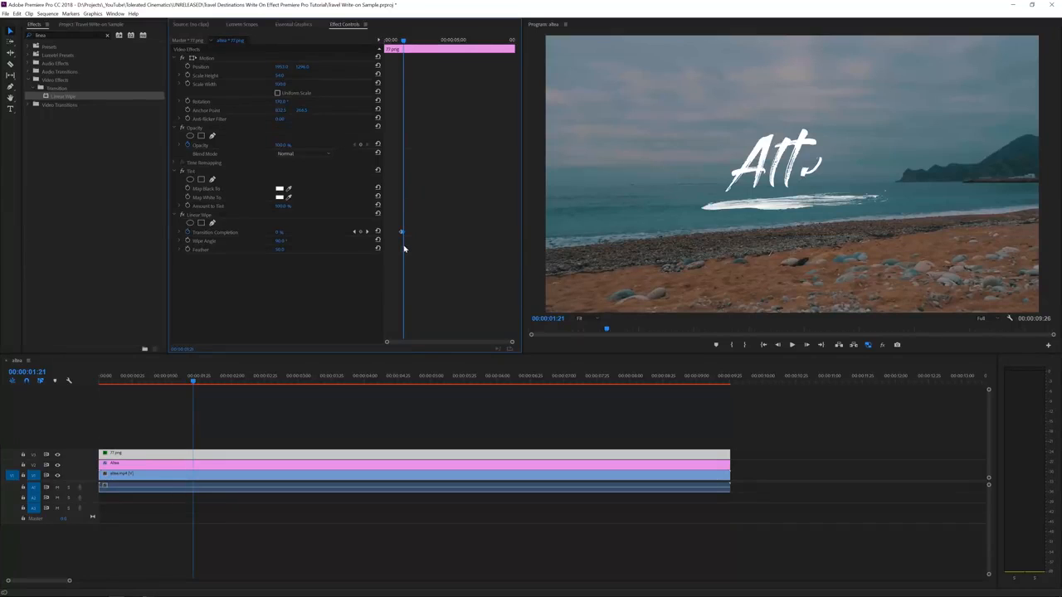
key(Home)
key(space)
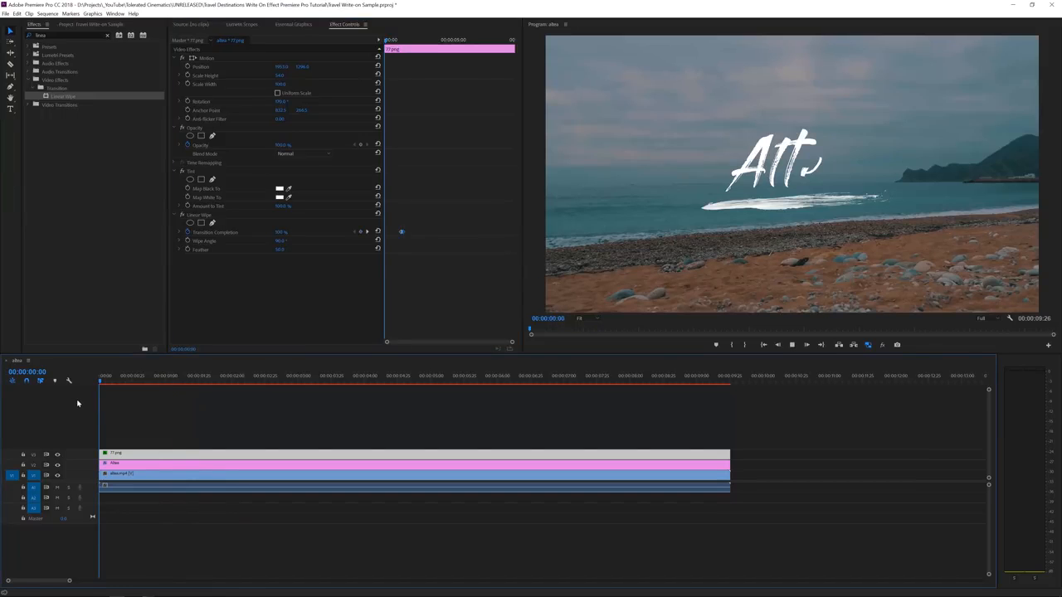